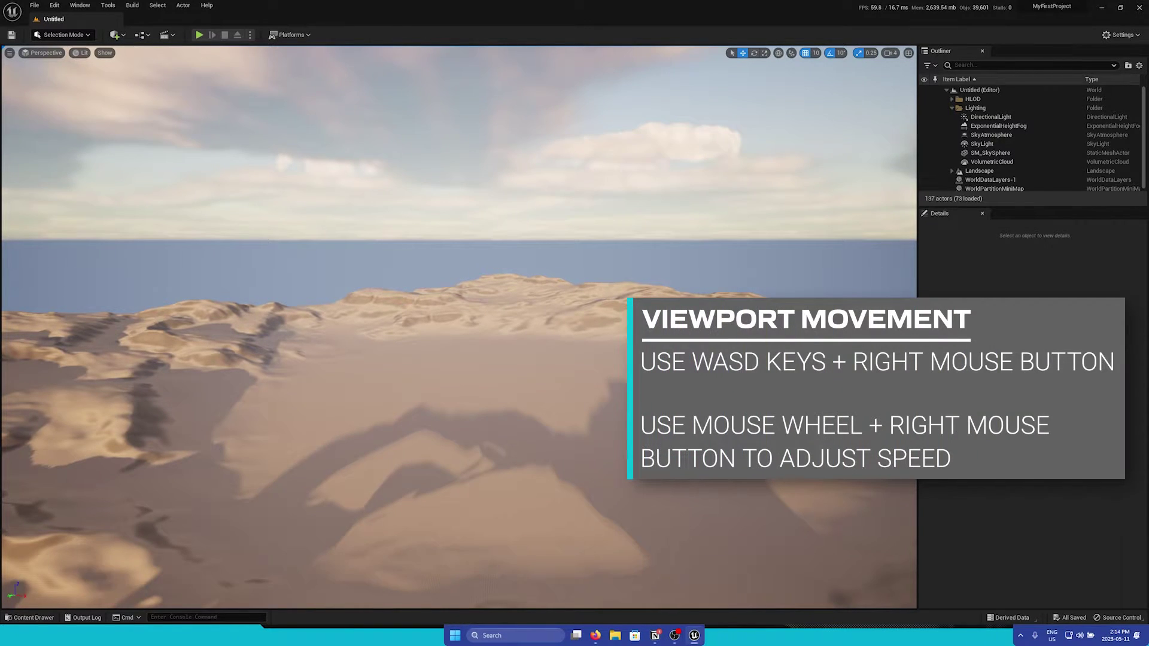
Step: Fly the viewport camera forward and down over the desert dunes
right_drag(458, 299, 459, 330)
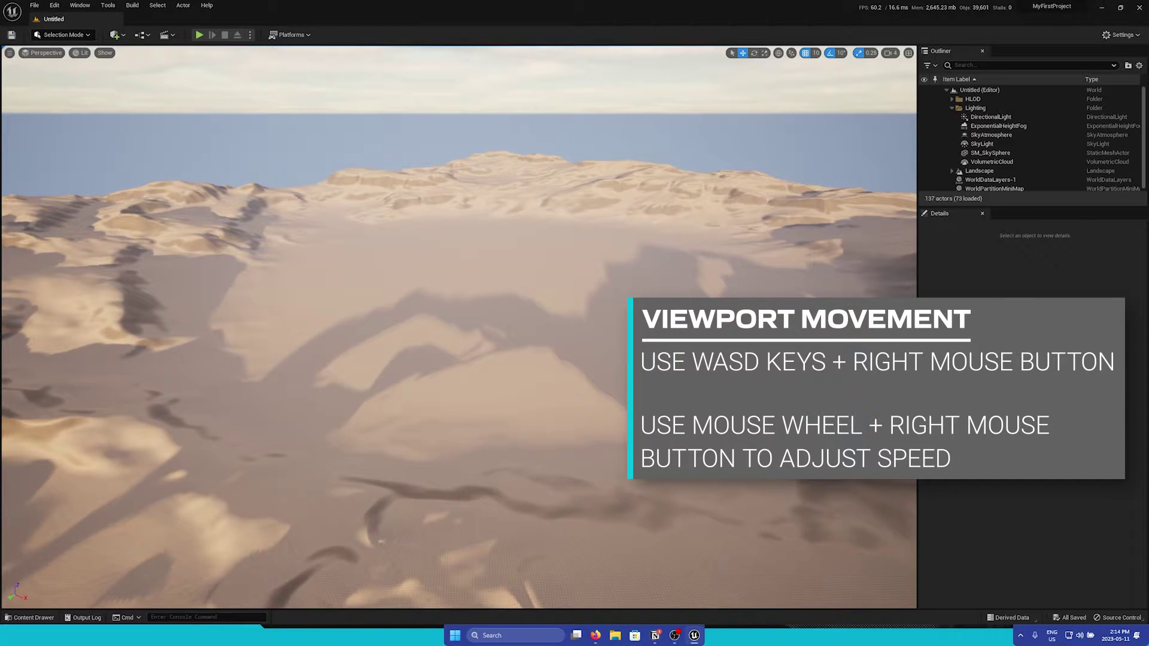
key(w)
right_drag(458, 331, 461, 333)
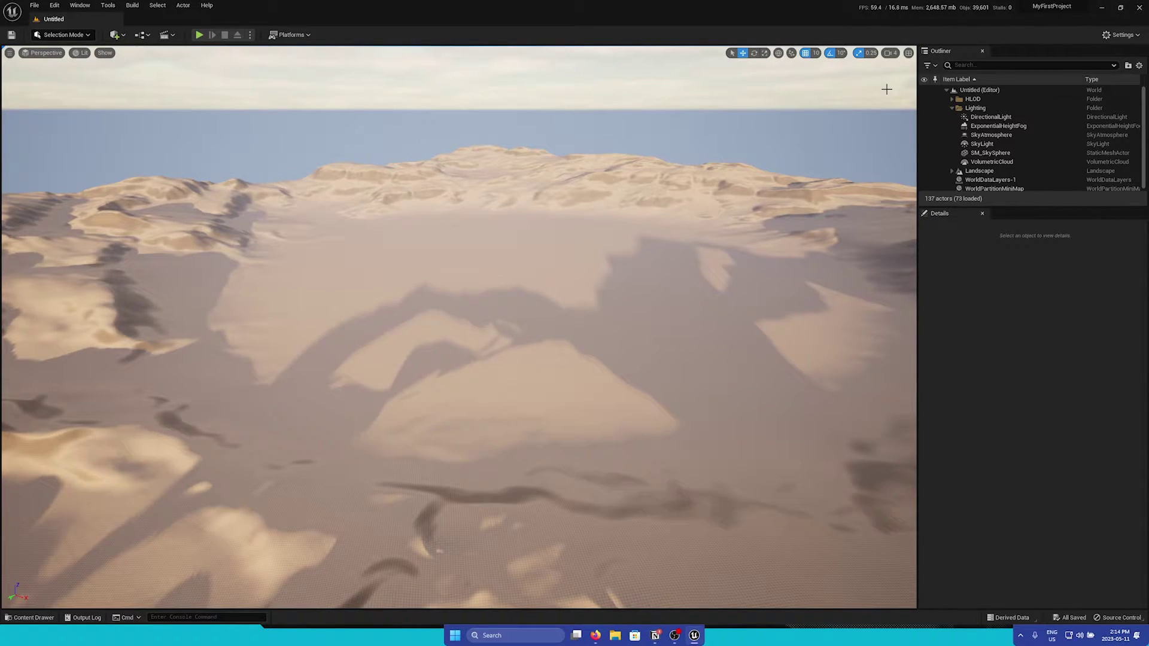
Step: Keep the viewport camera speed set to 4
click(889, 53)
mouse_move(918, 78)
mouse_down()
mouse_move(891, 74)
mouse_move(918, 74)
mouse_up()
click(891, 53)
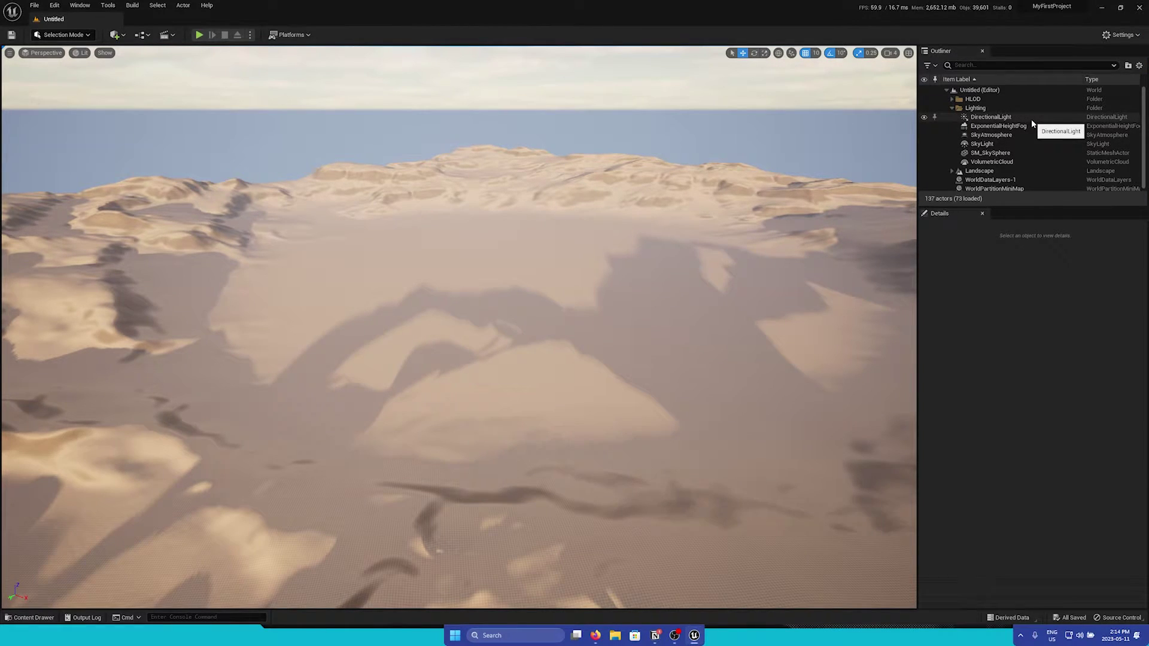
click(951, 108)
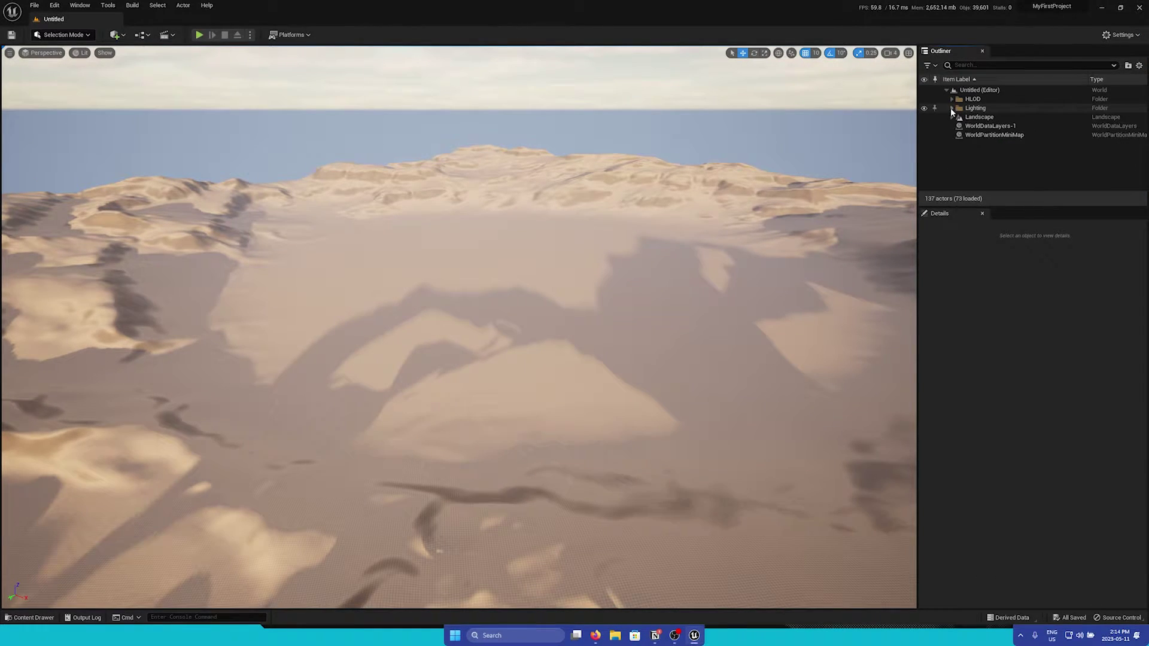
click(951, 108)
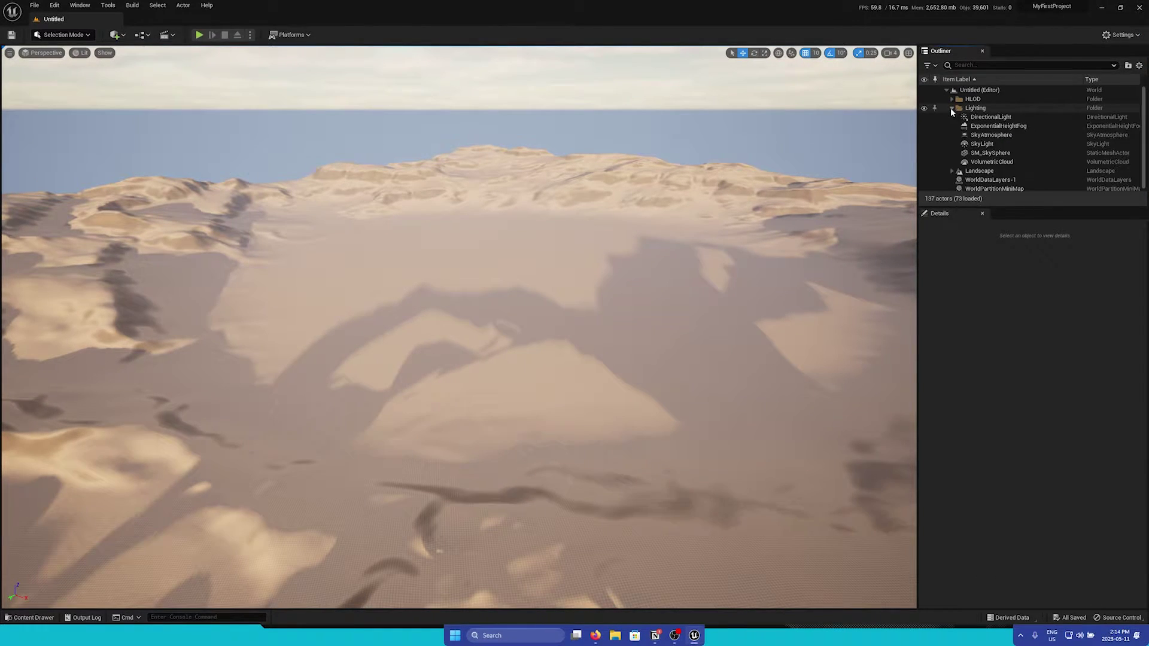
click(1128, 65)
click(957, 172)
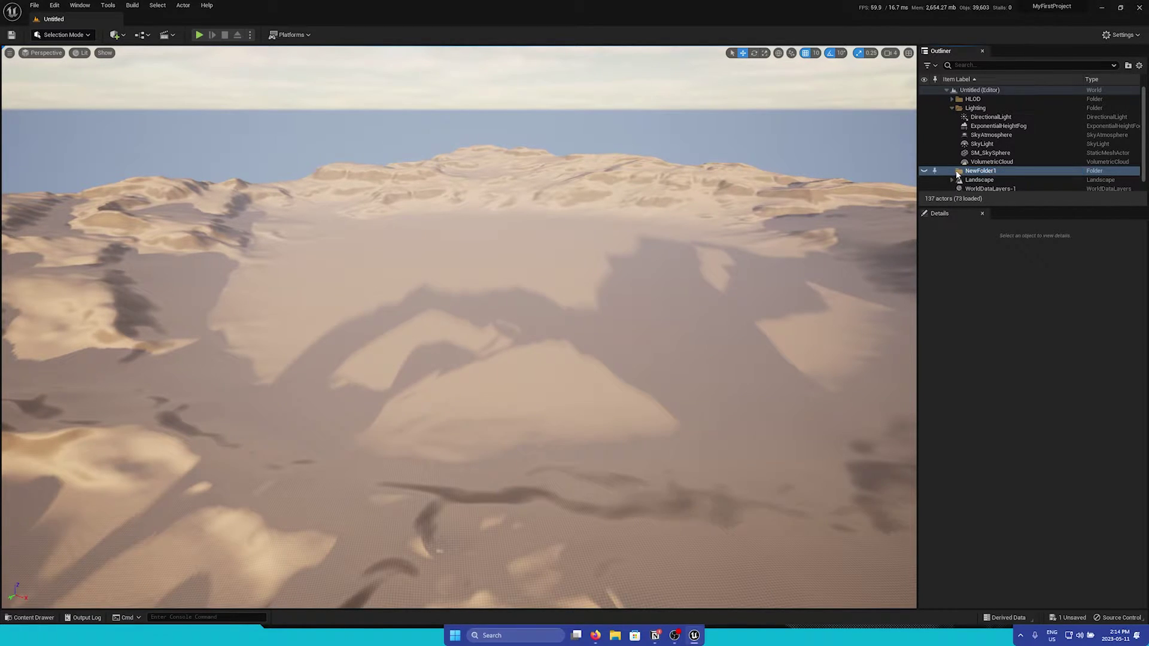
key(Delete)
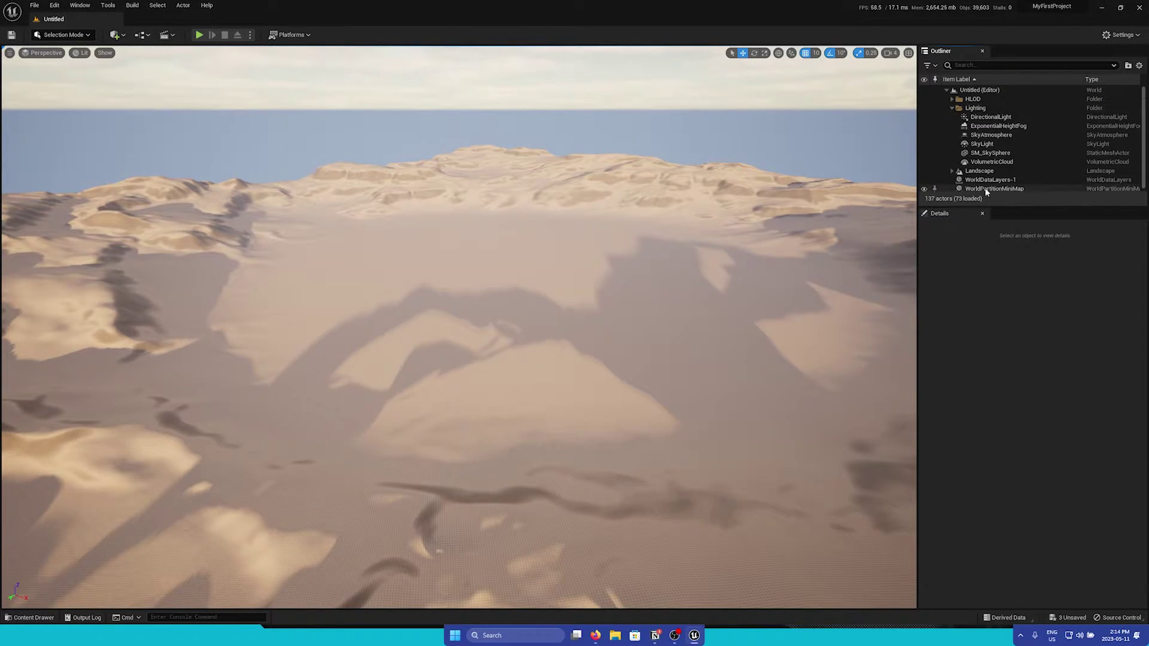
Step: Parent ExponentialHeightFog under DirectionalLight and raise the light to Z -5350
click(1009, 127)
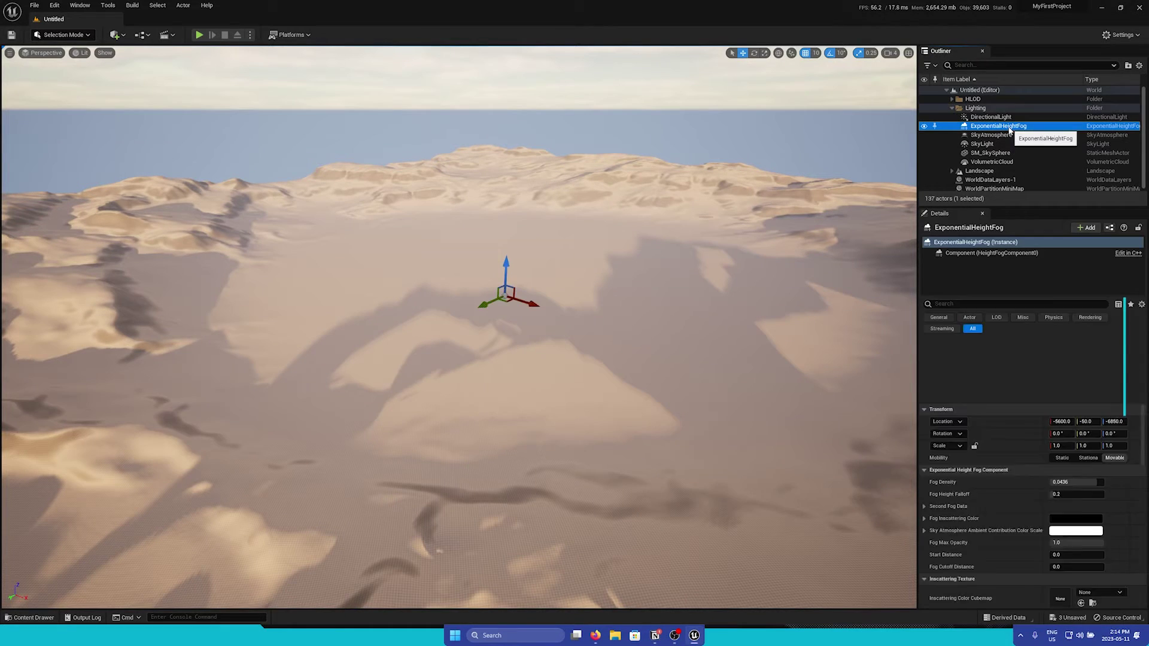
drag(1007, 130, 1002, 119)
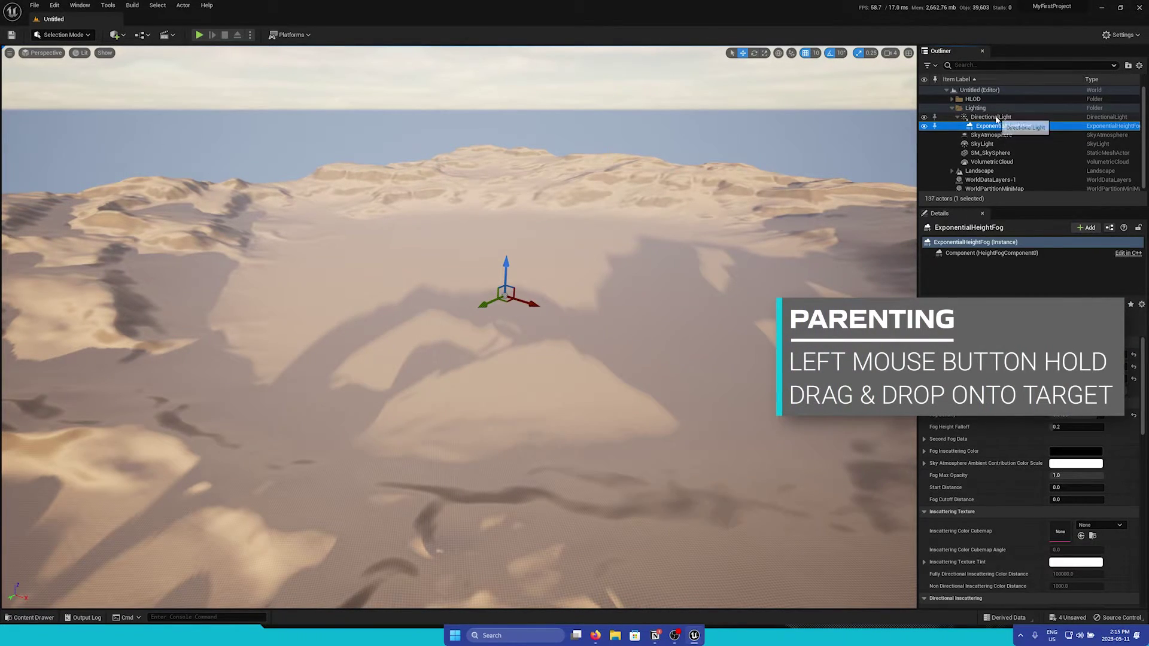
click(1000, 118)
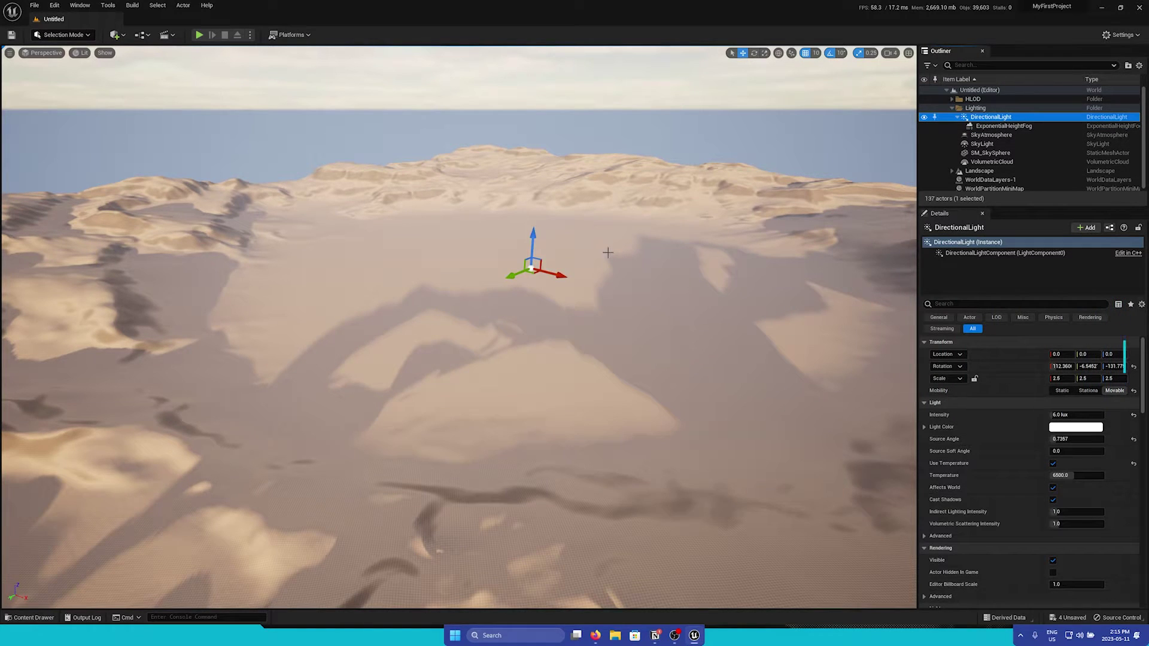
drag(532, 239, 544, 266)
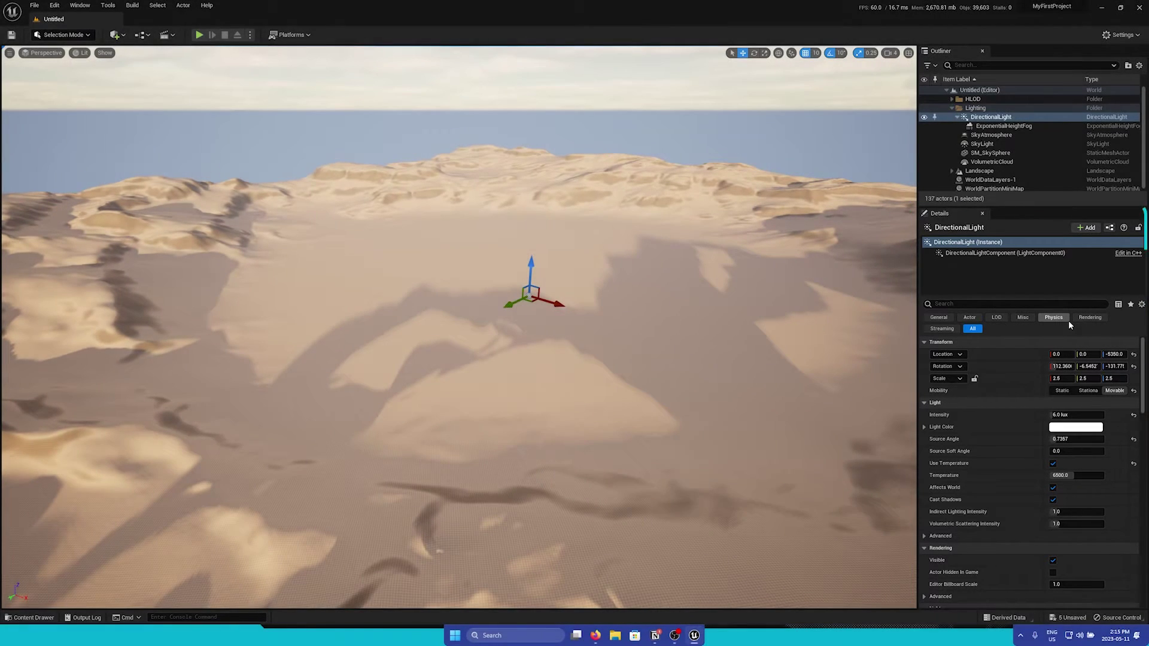
Step: Preview DirectionalLight brightness, then set its Intensity to 10 lux
click(989, 117)
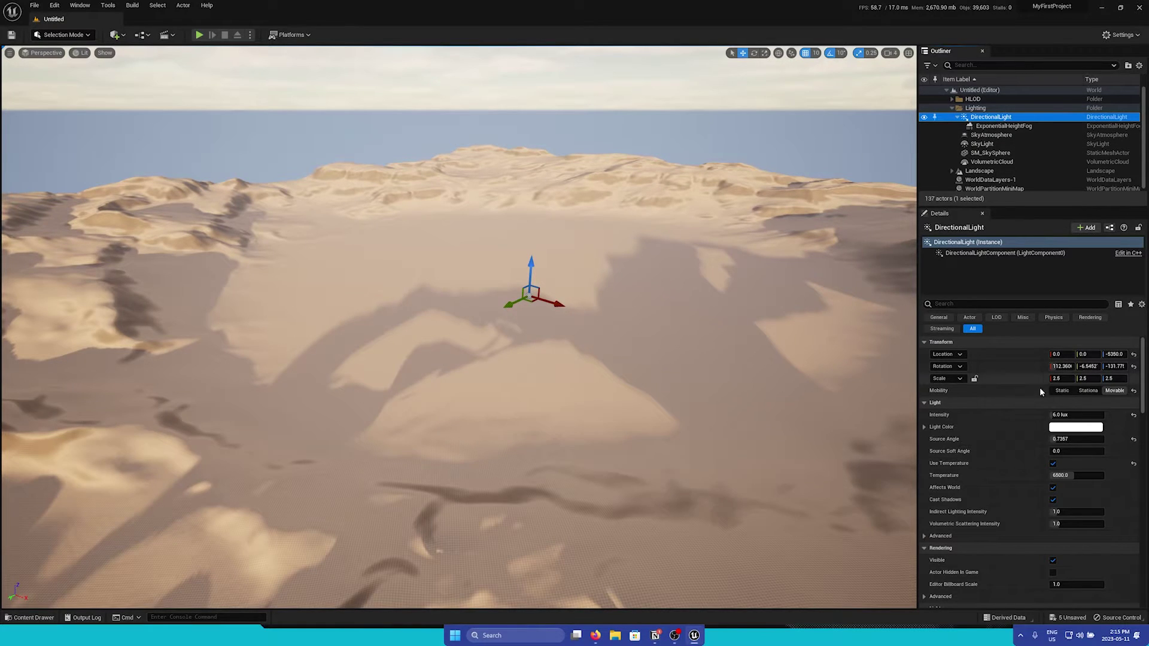
mouse_move(1059, 415)
mouse_down()
mouse_move(1106, 414)
mouse_move(1065, 413)
mouse_up()
click(1066, 414)
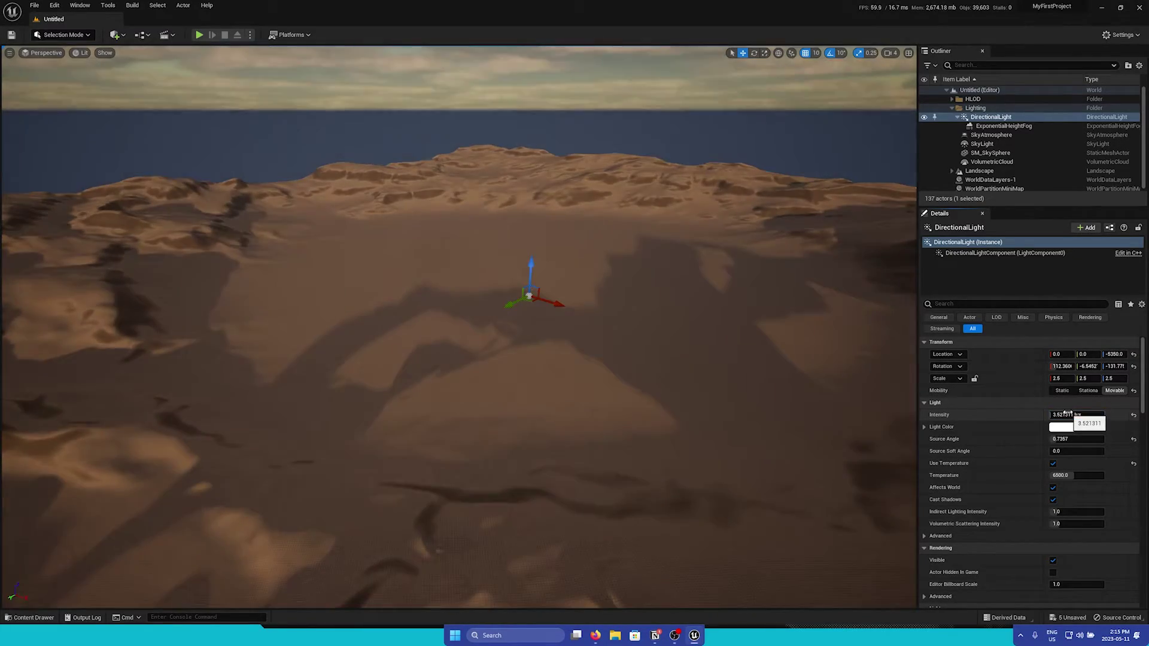
text(10)
key(Return)
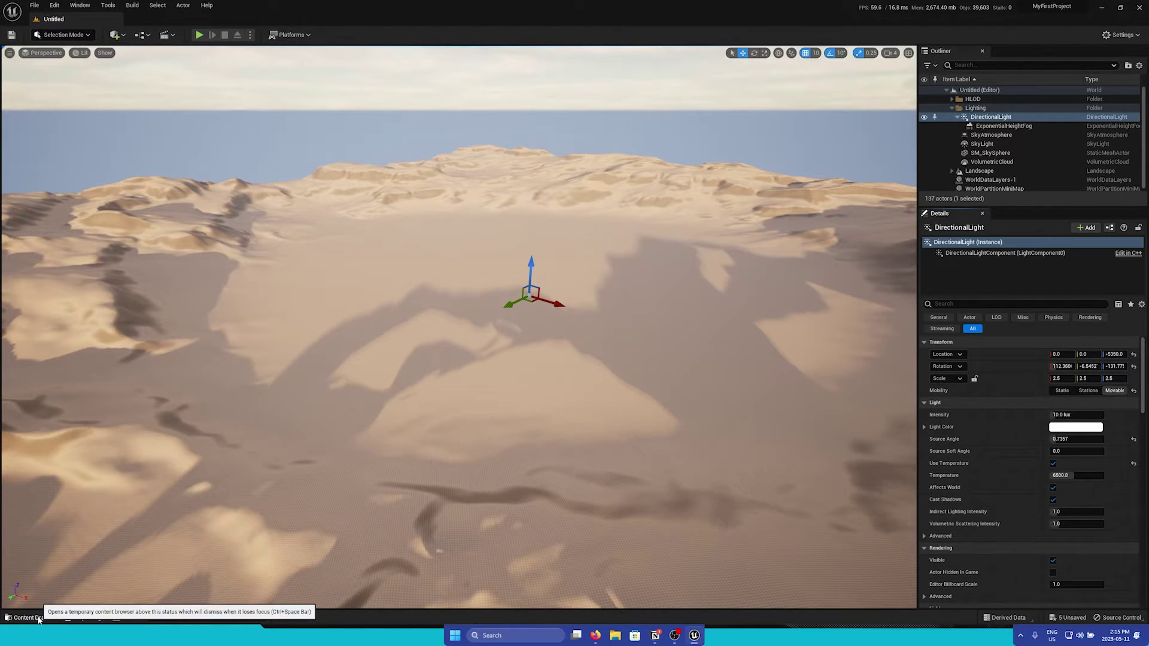
Step: Show the Content Drawer, toggling it closed and open again with Ctrl+Space
click(24, 617)
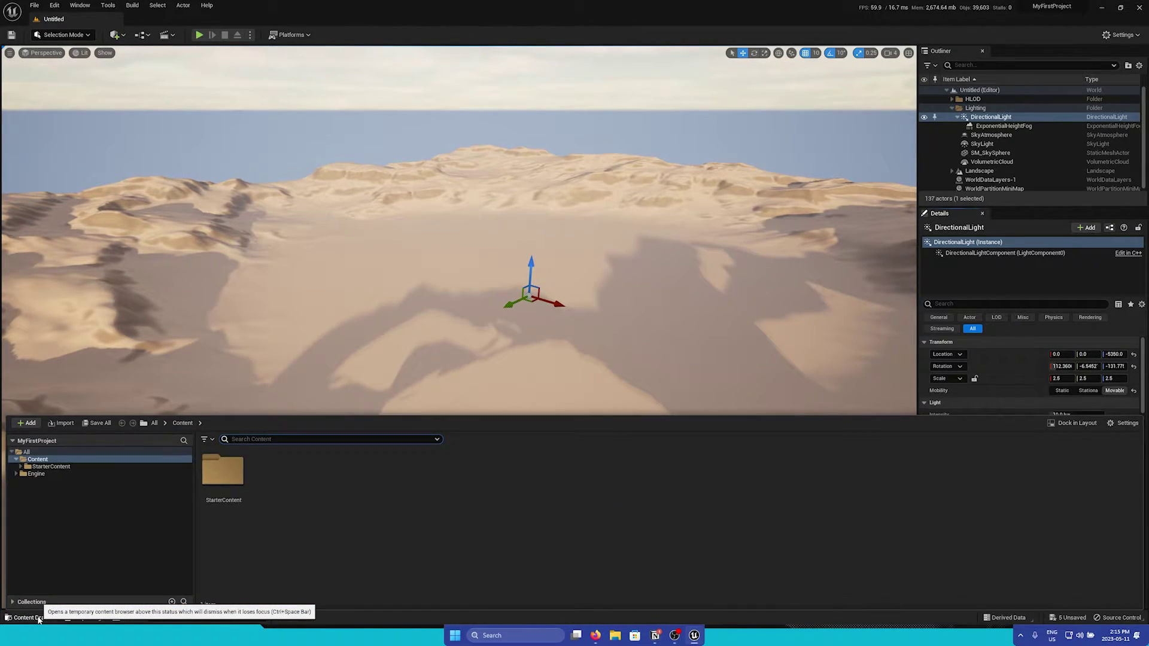
key(ctrl+space)
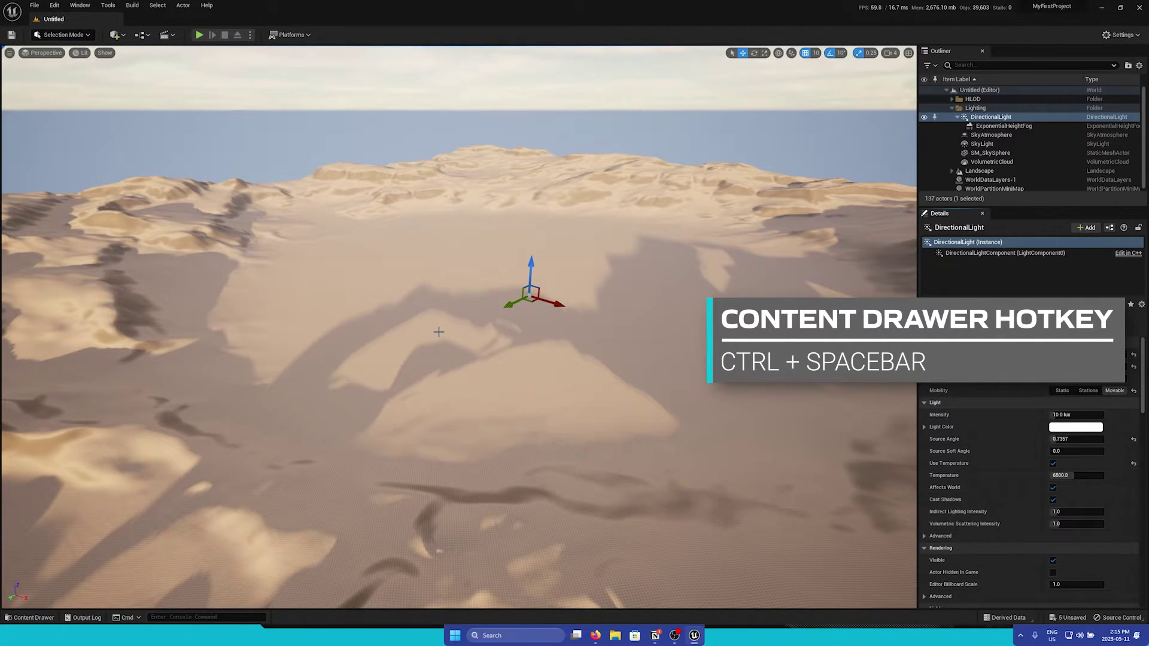
key(ctrl+space)
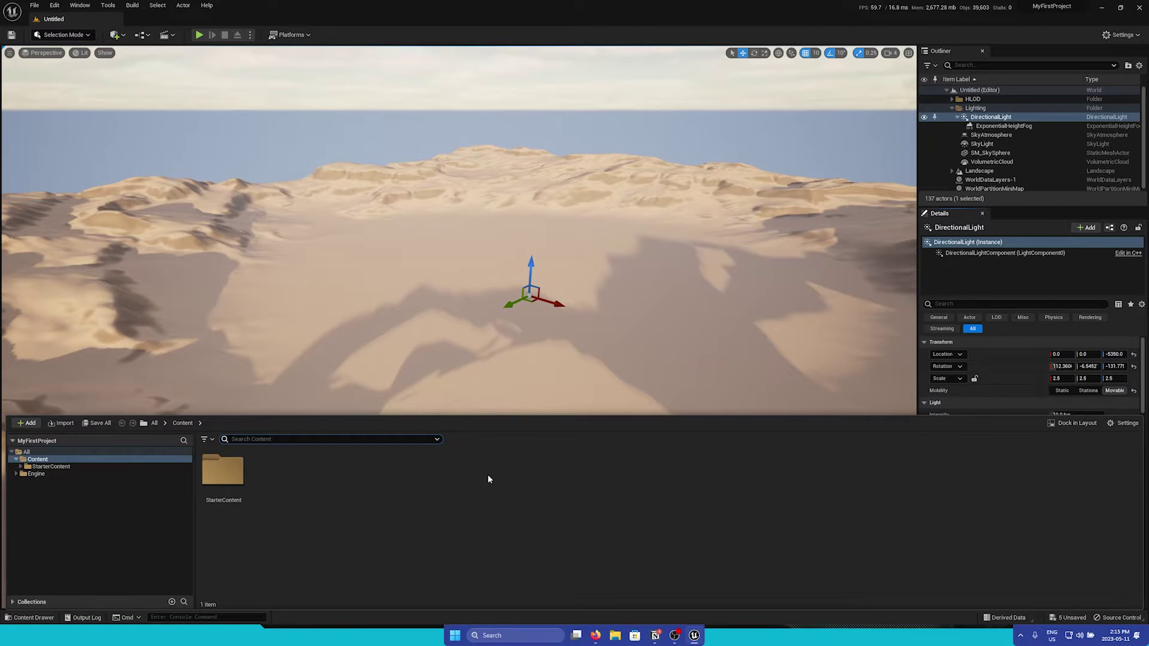
Step: Dock Content Browser 1 below the viewport and narrow the side panels
click(79, 4)
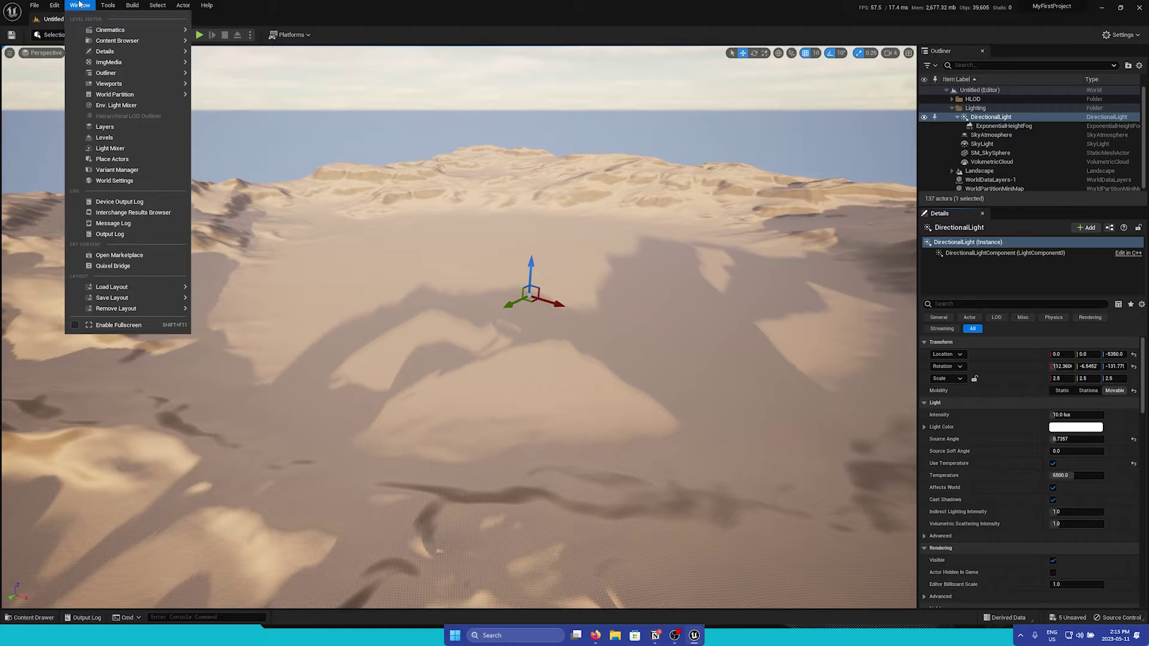
mouse_move(122, 41)
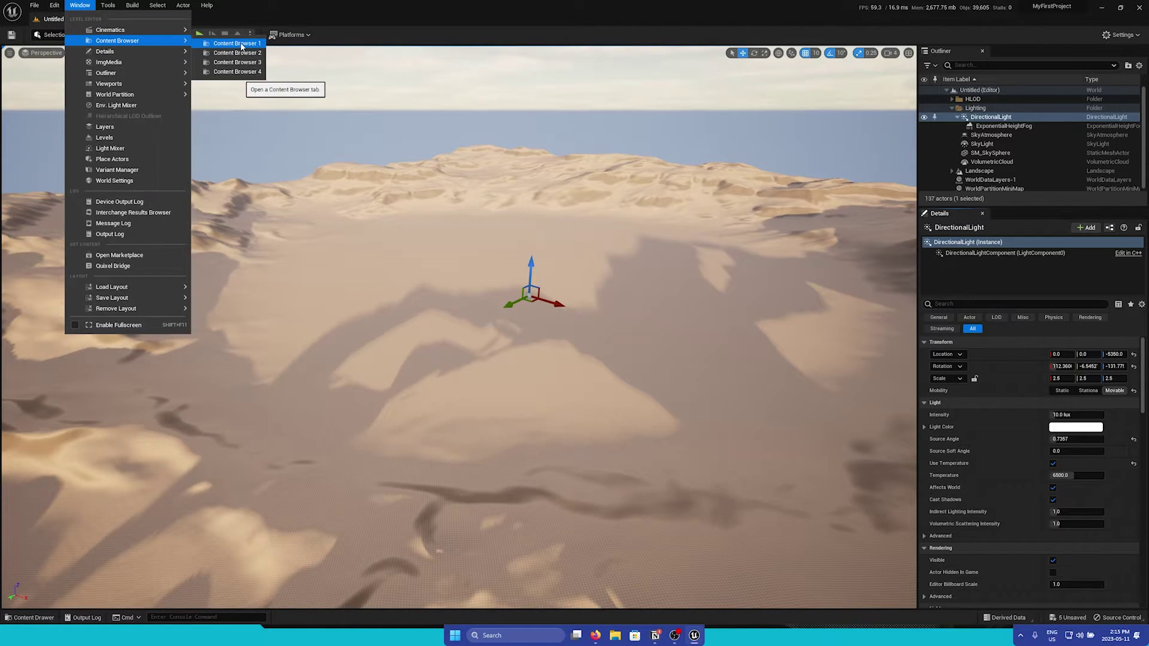
click(237, 43)
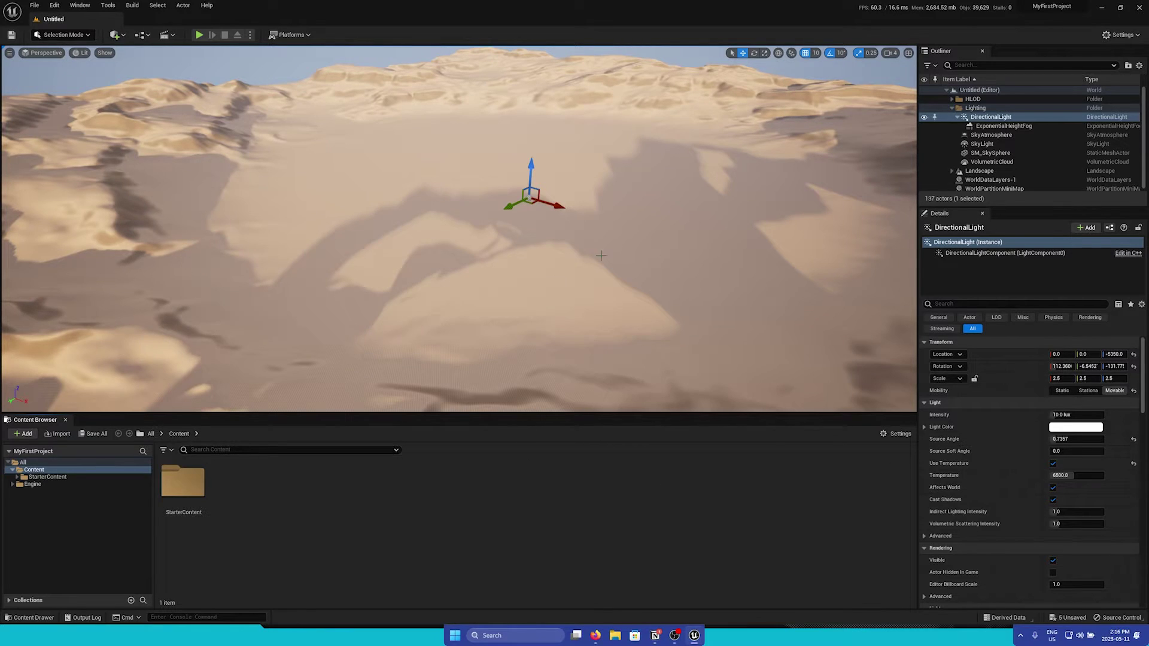
drag(467, 412, 490, 412)
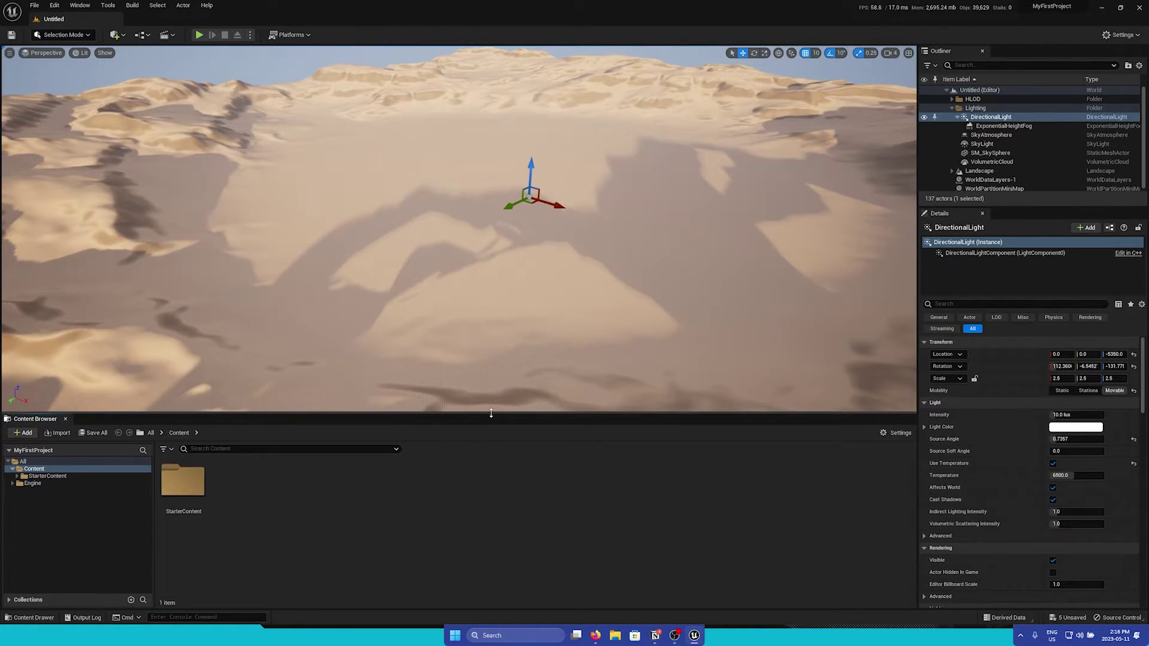
mouse_move(942, 283)
mouse_down()
mouse_move(1050, 281)
mouse_move(955, 282)
mouse_up()
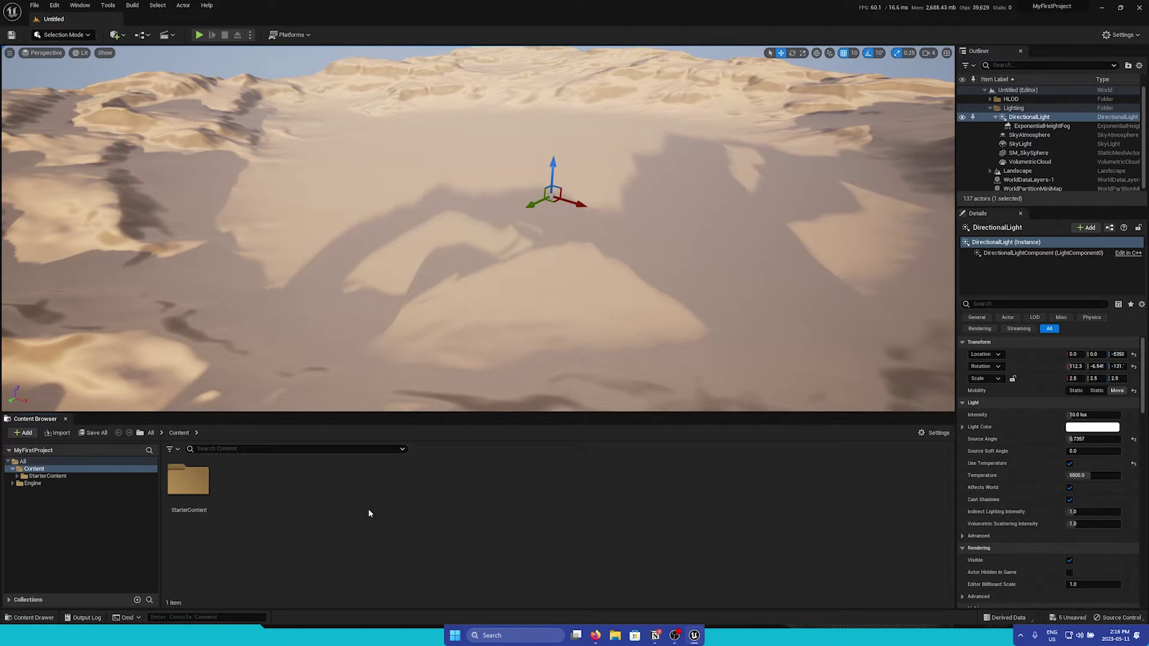
Step: Create a new folder named 'Levels' in Content
right_click(275, 525)
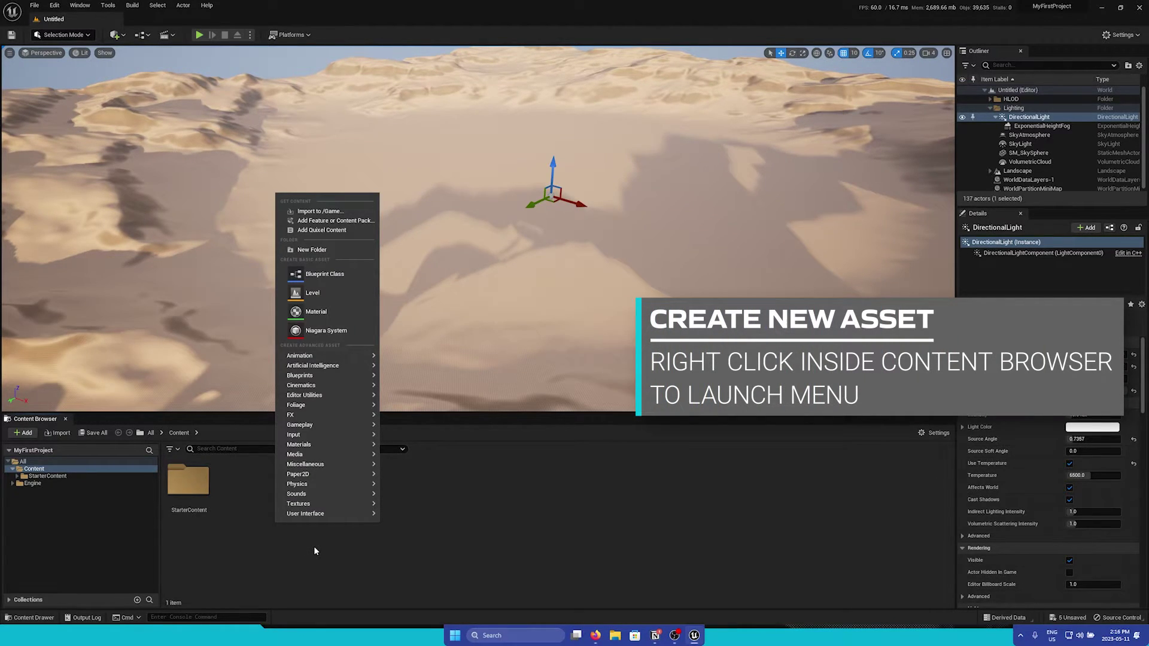
click(312, 250)
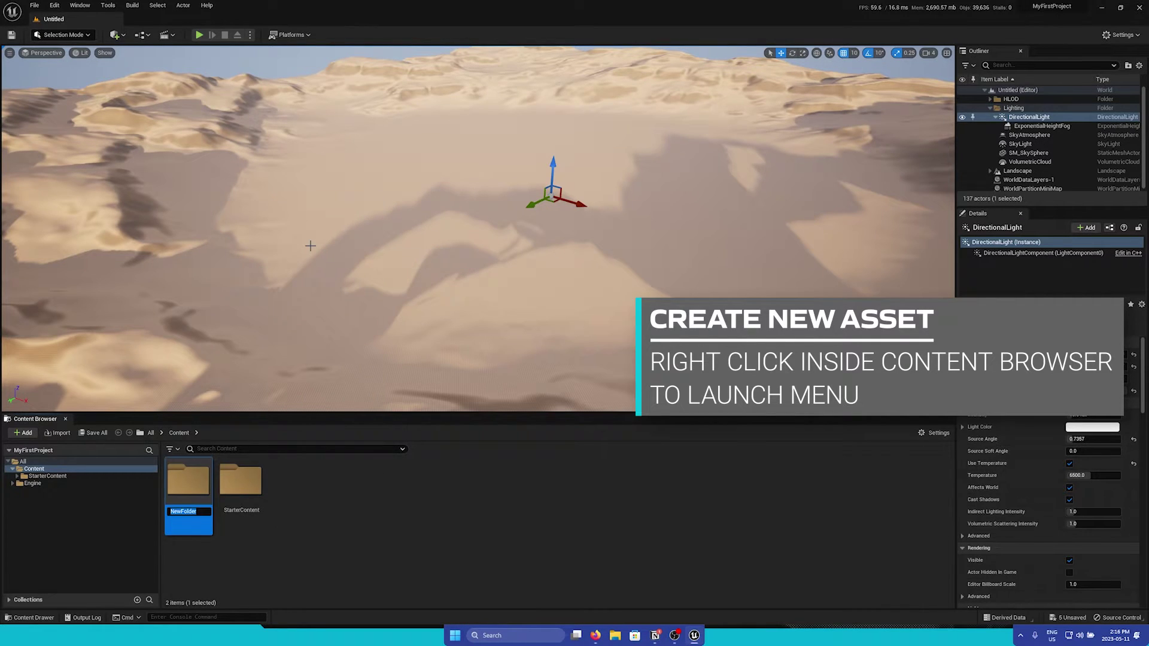
text(Levels)
key(Return)
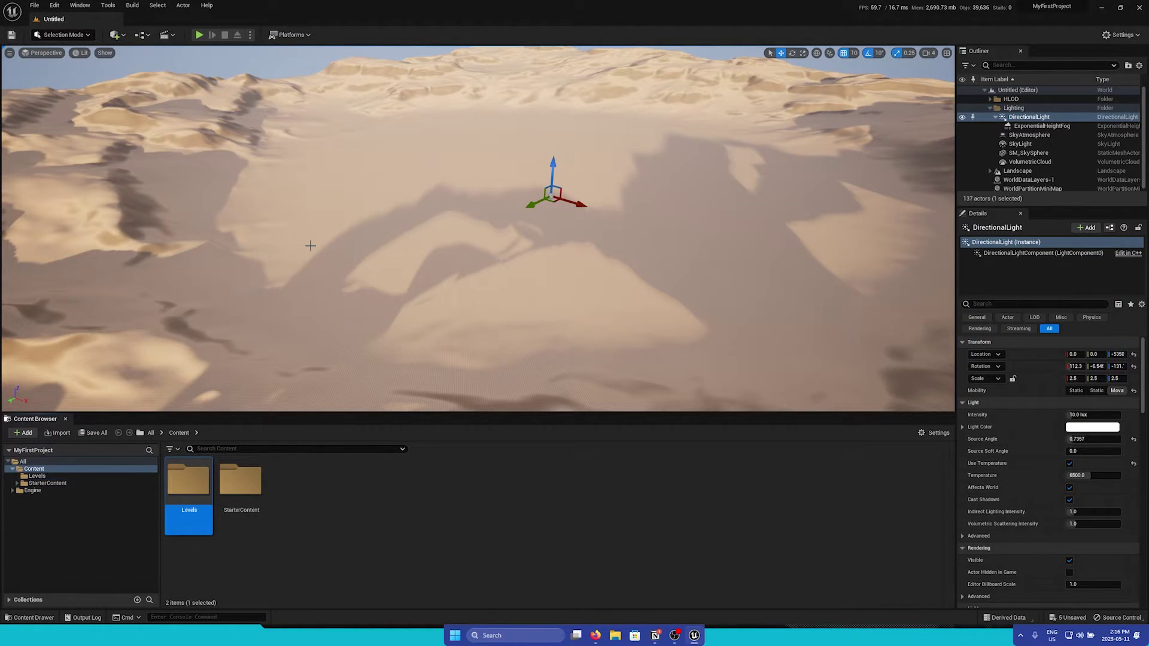
Step: Inside Levels, create a new level asset named 'Sandbox'
double_click(200, 509)
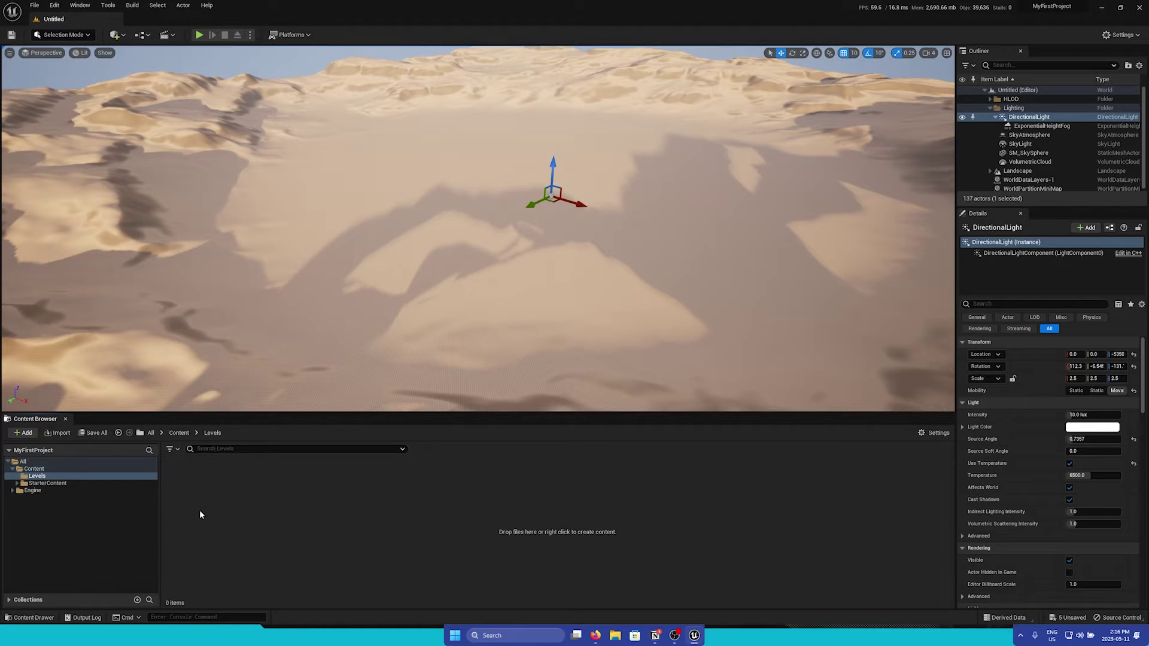
right_click(189, 516)
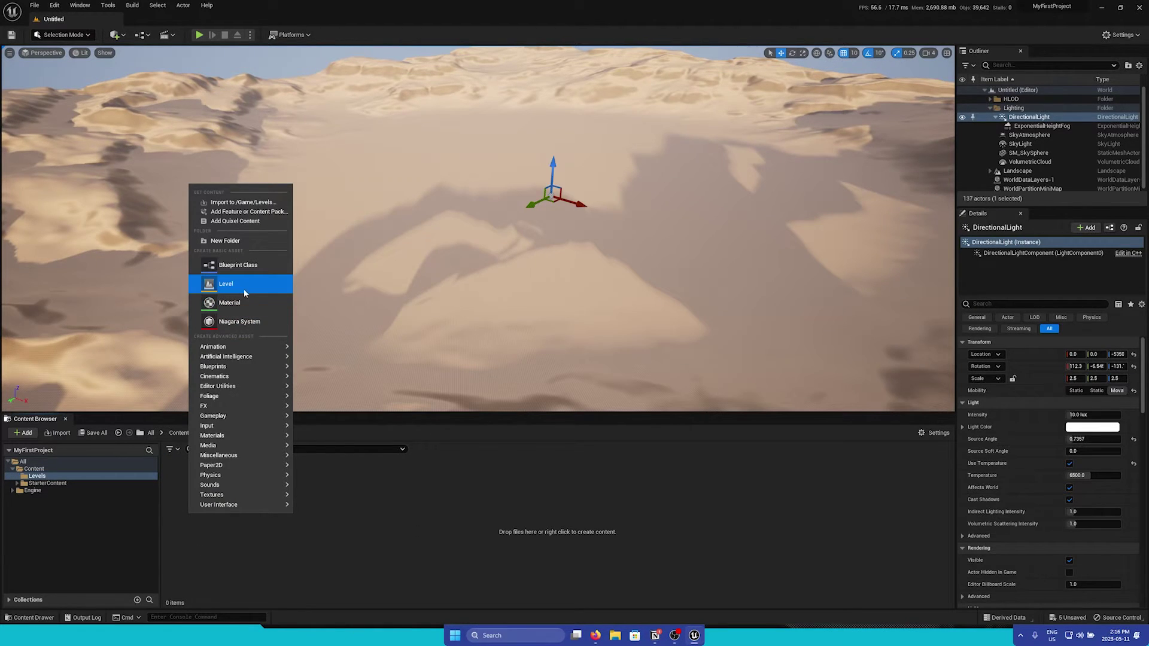
click(233, 280)
text(Sandbox)
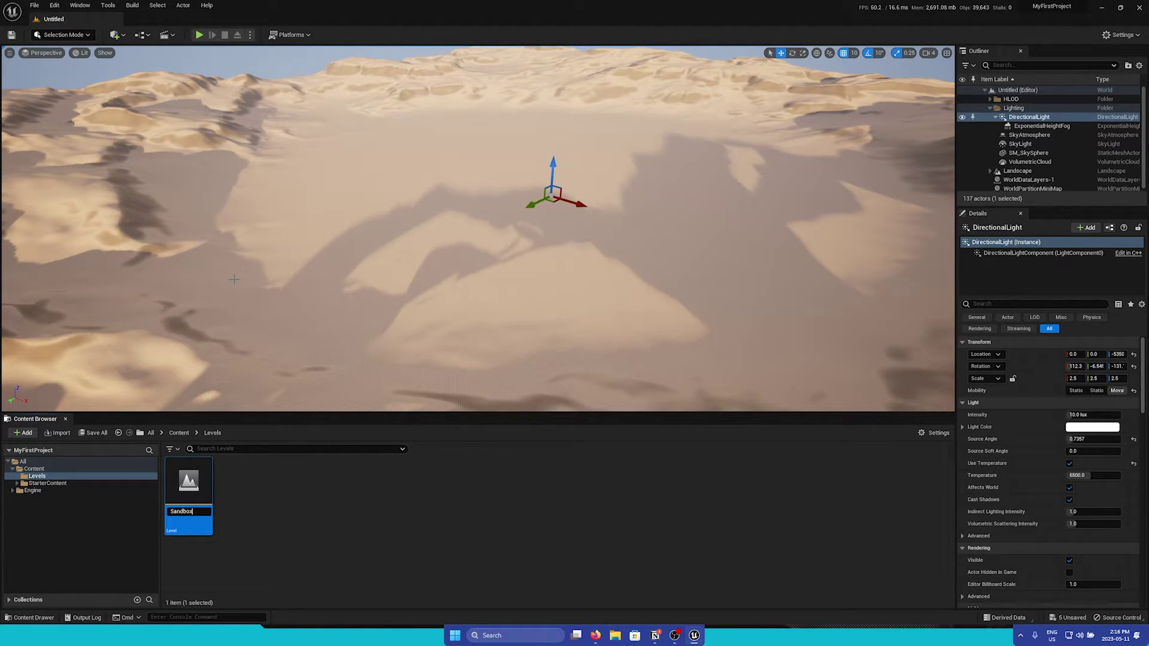
key(Return)
click(278, 522)
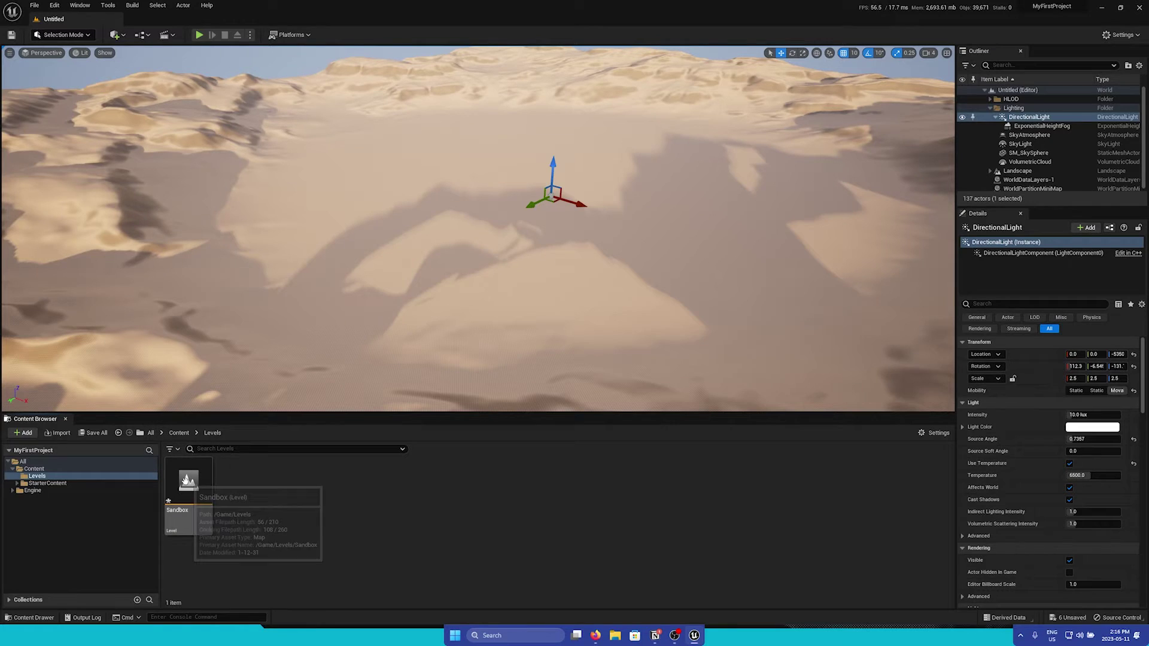
Step: Open the Sandbox level, first saving the untitled map as 'Desert'
double_click(187, 485)
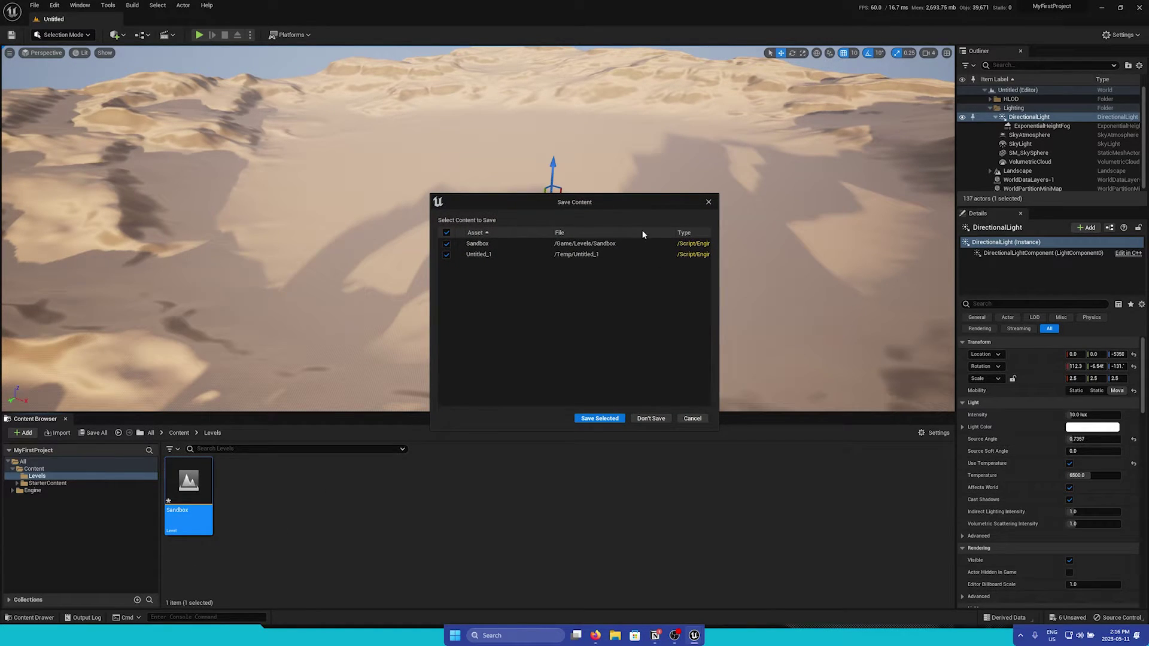
drag(556, 203, 532, 198)
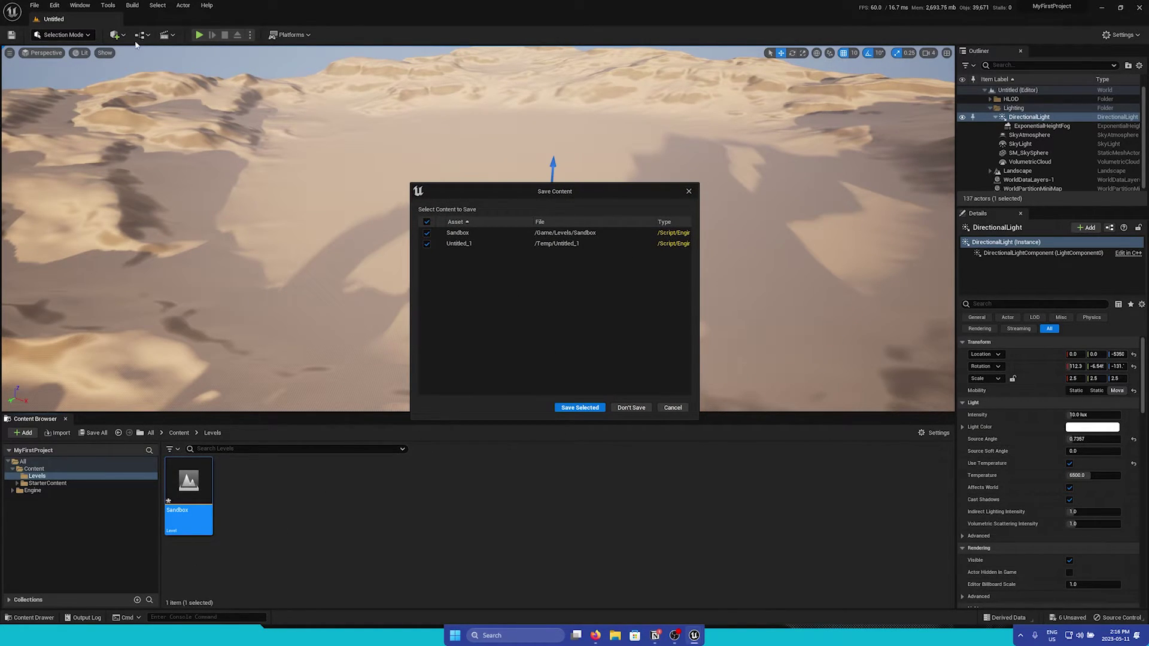
click(579, 408)
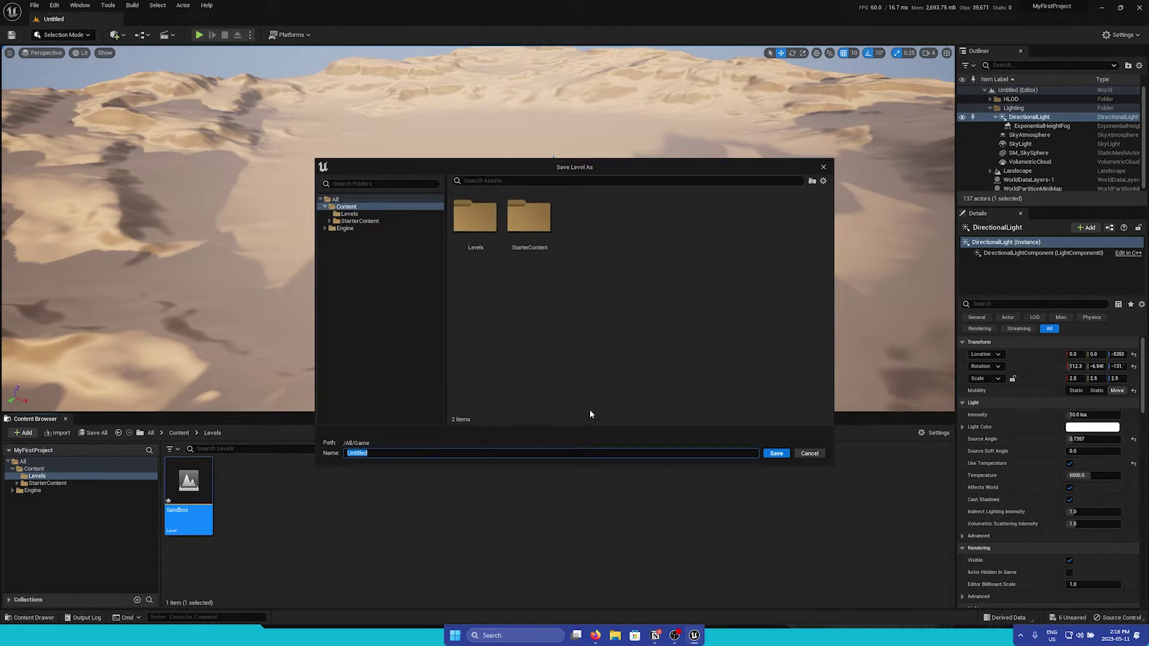
mouse_move(522, 166)
mouse_down()
mouse_move(529, 143)
mouse_move(518, 181)
mouse_up()
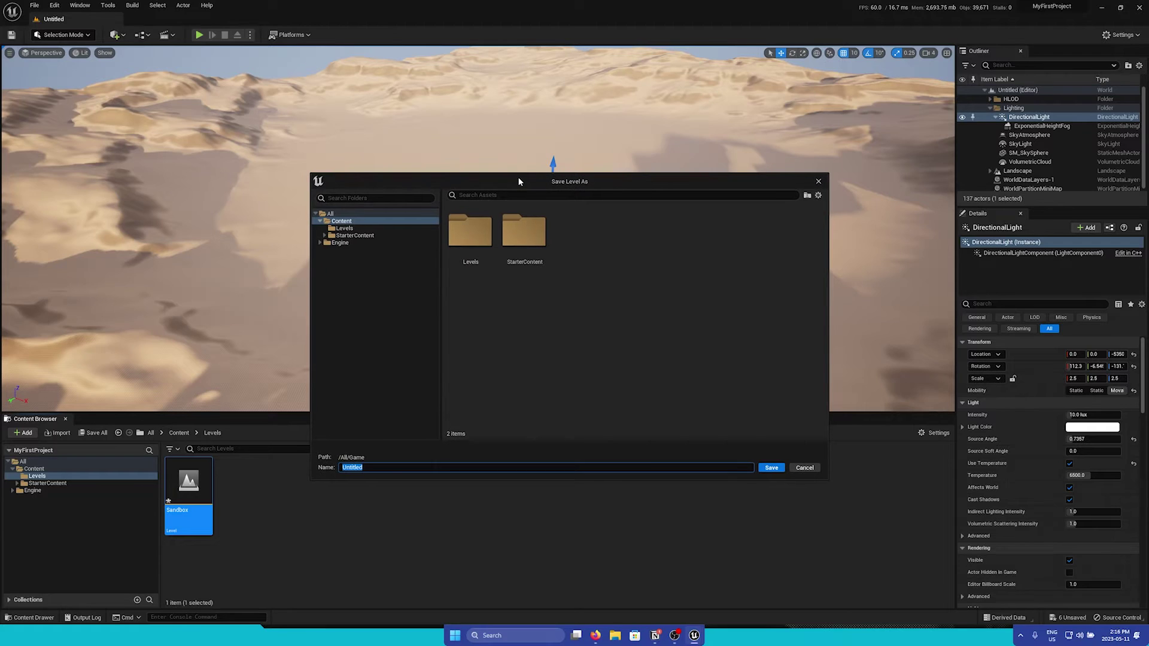
text(Desert)
key(Return)
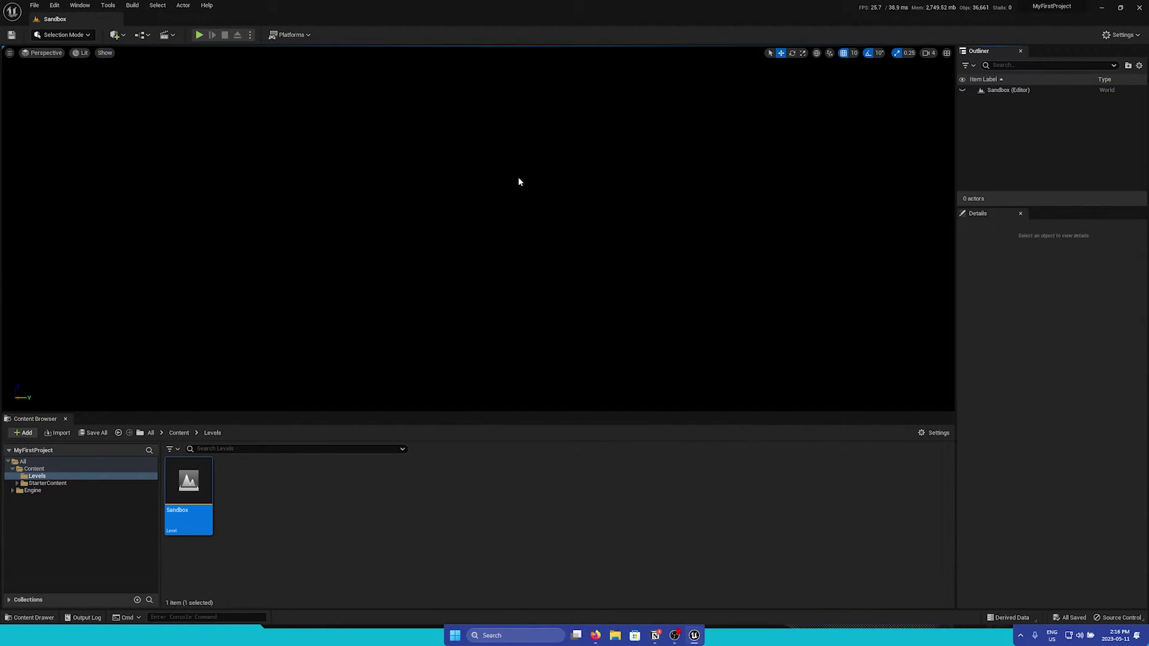
Step: Move the Default level and Default_HLOD0_Instancing from Content into the Levels folder
click(228, 466)
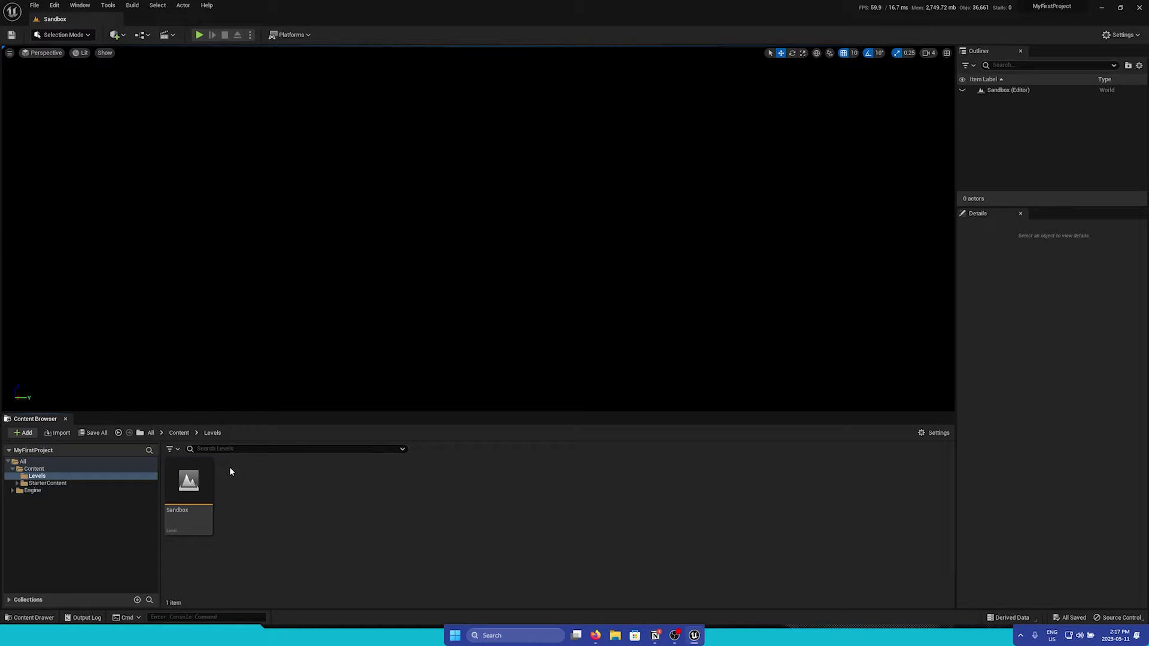
click(177, 433)
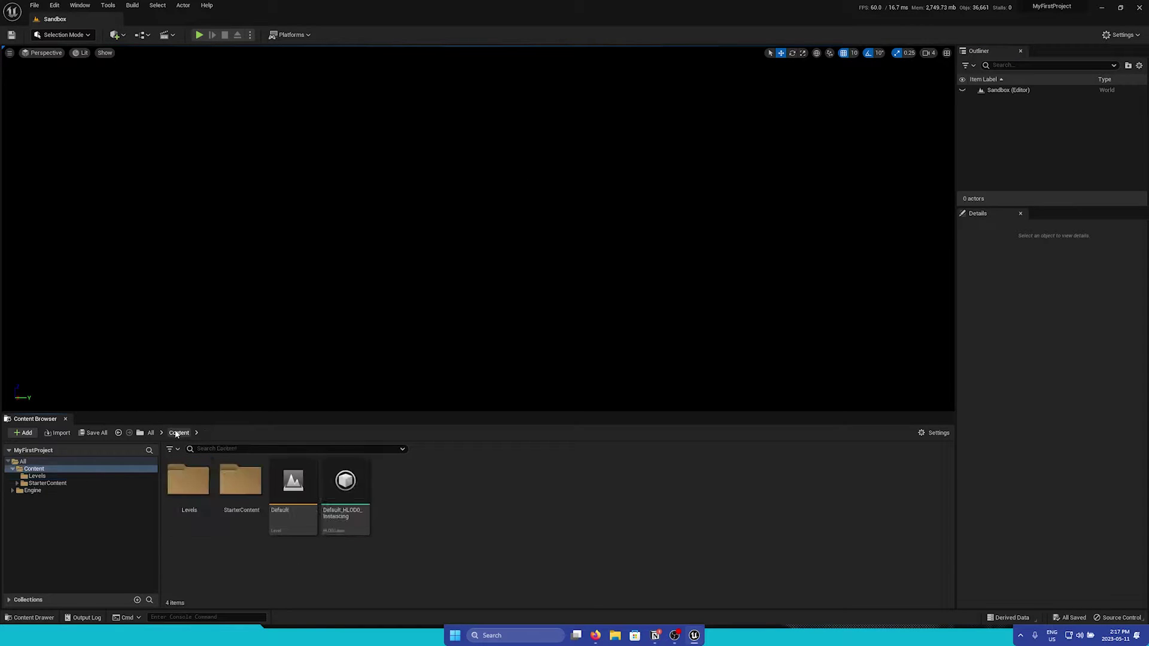
click(345, 509)
ctrl+click(294, 515)
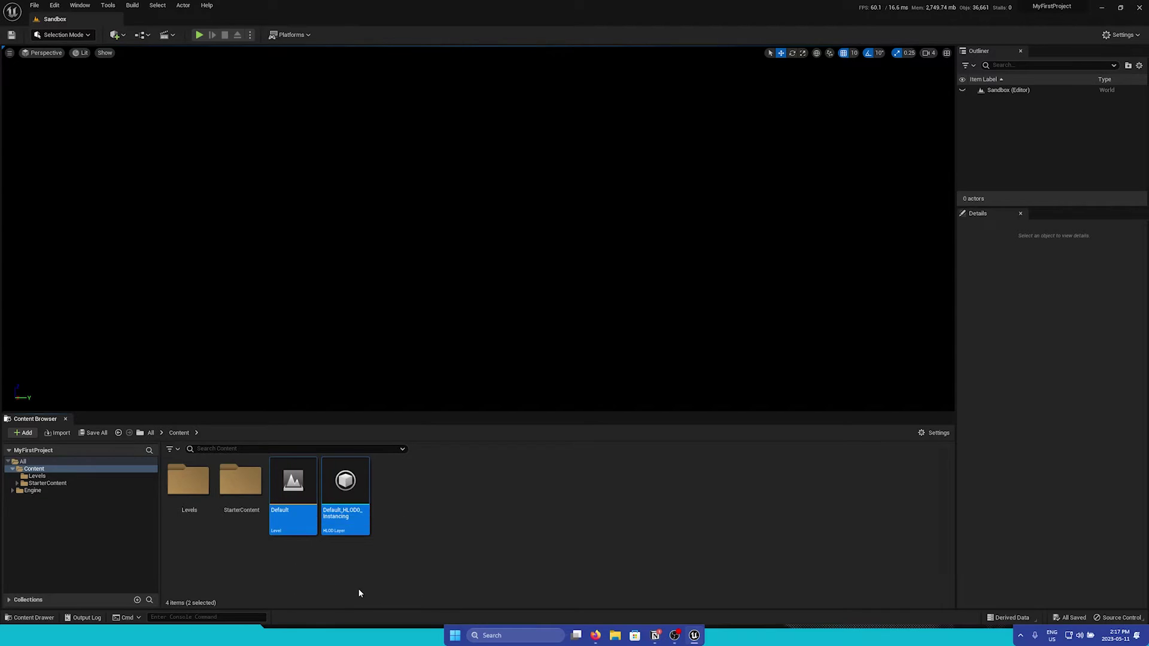
drag(302, 562, 178, 492)
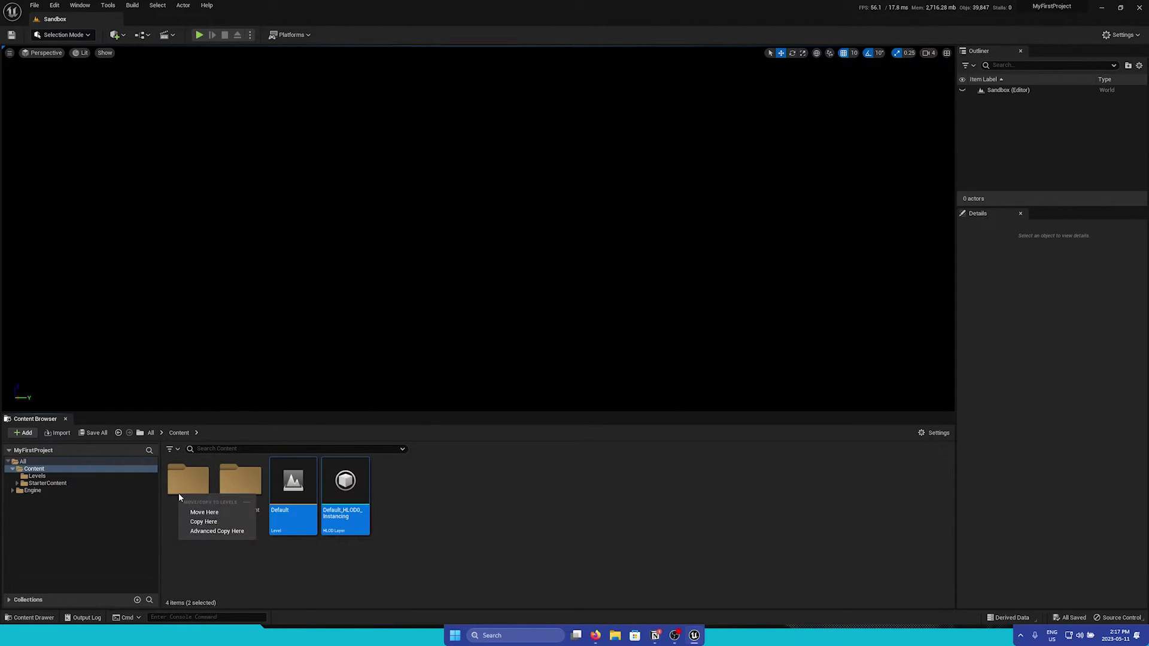
click(215, 511)
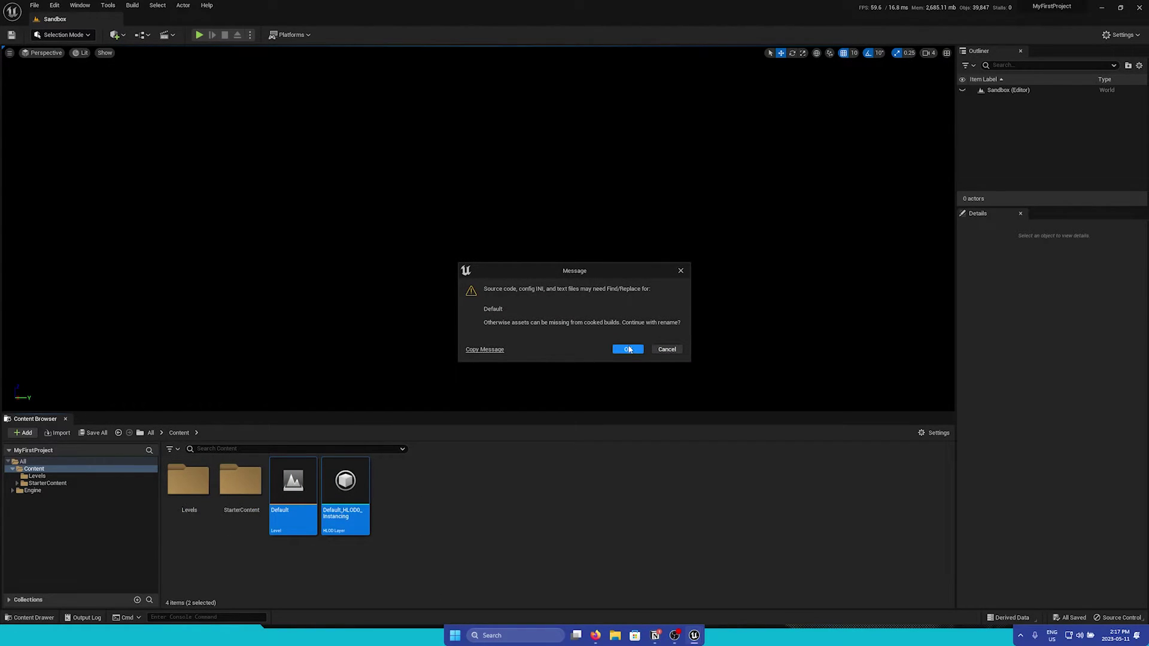
click(628, 349)
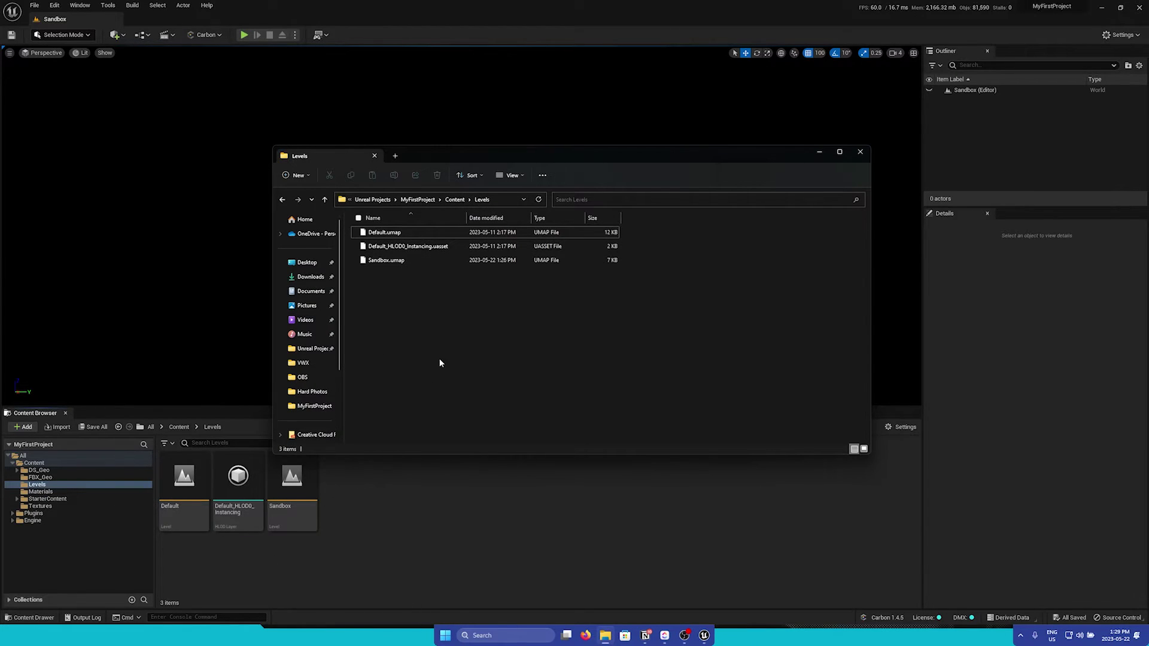
Step: Check Default.umap, Default_HLOD0_Instancing.uasset and Sandbox.umap in Explorer, then return to Unreal
drag(402, 339, 418, 293)
click(508, 305)
click(421, 516)
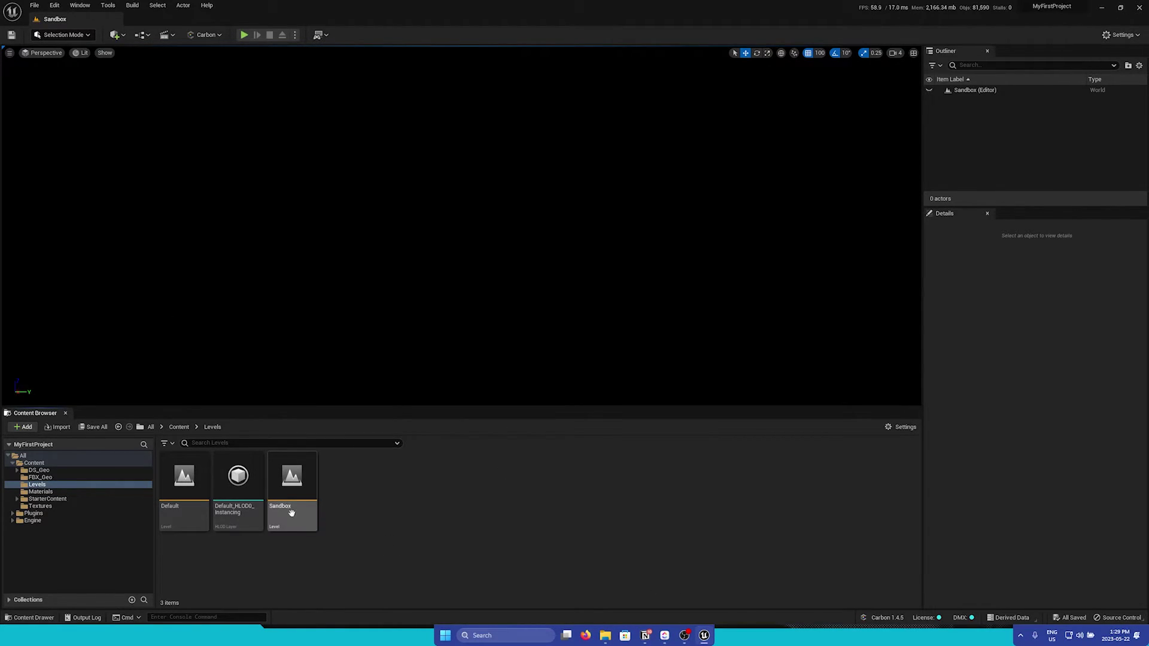
Step: Bring the Explorer Levels window forward, minimize it, then restore it
click(606, 636)
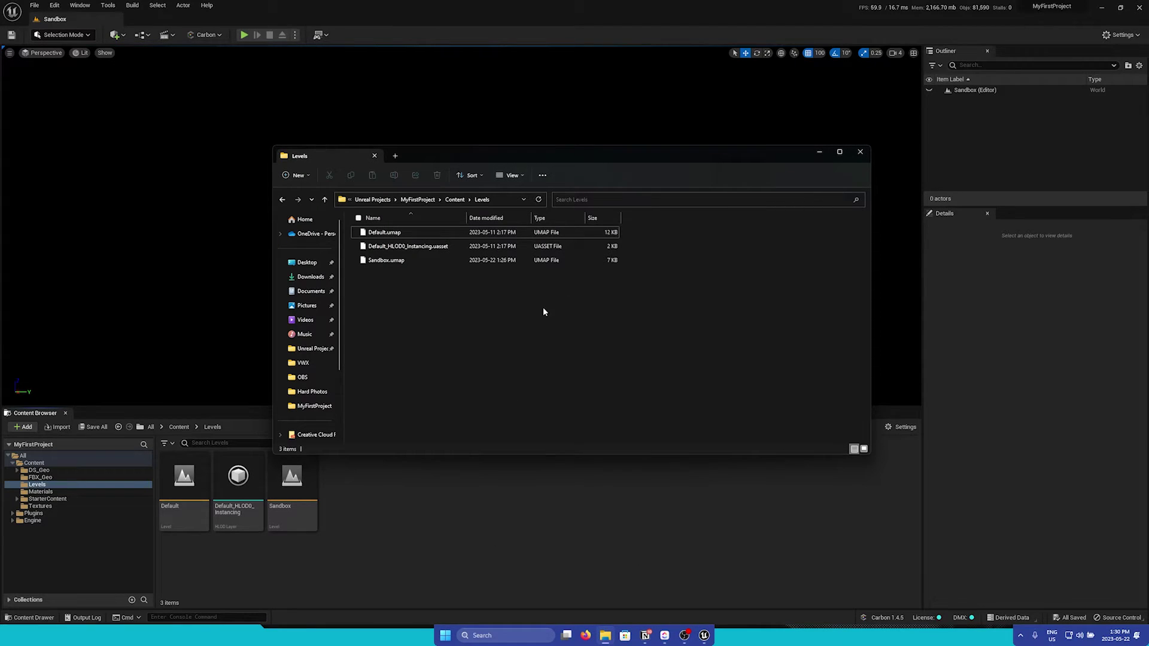
click(821, 150)
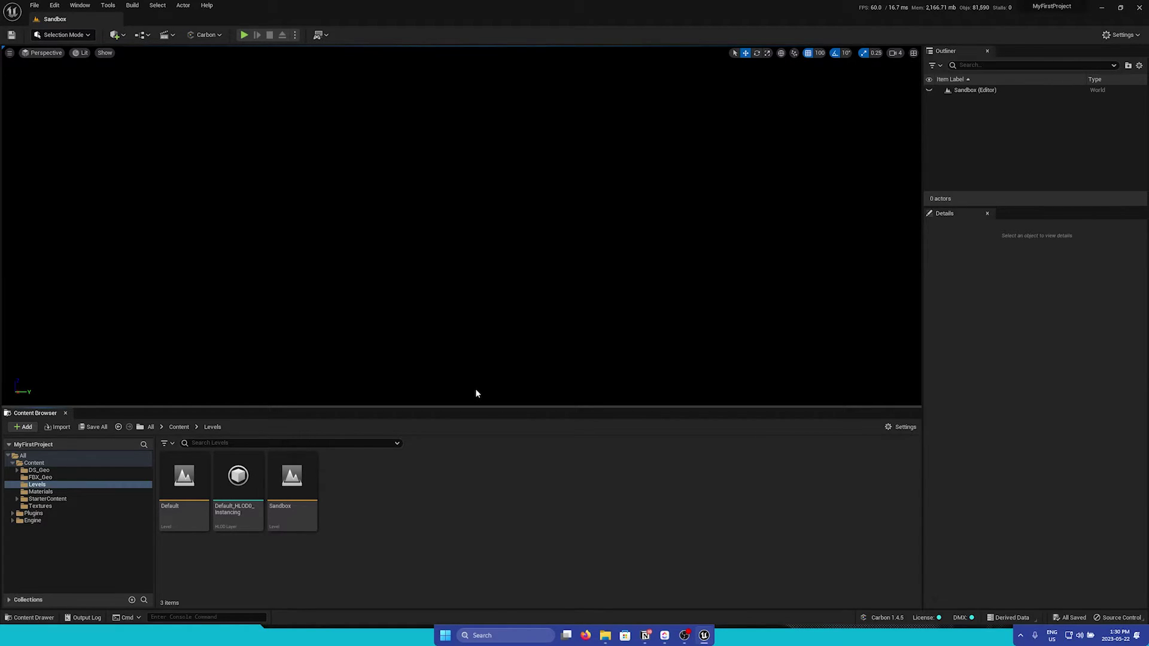
click(606, 636)
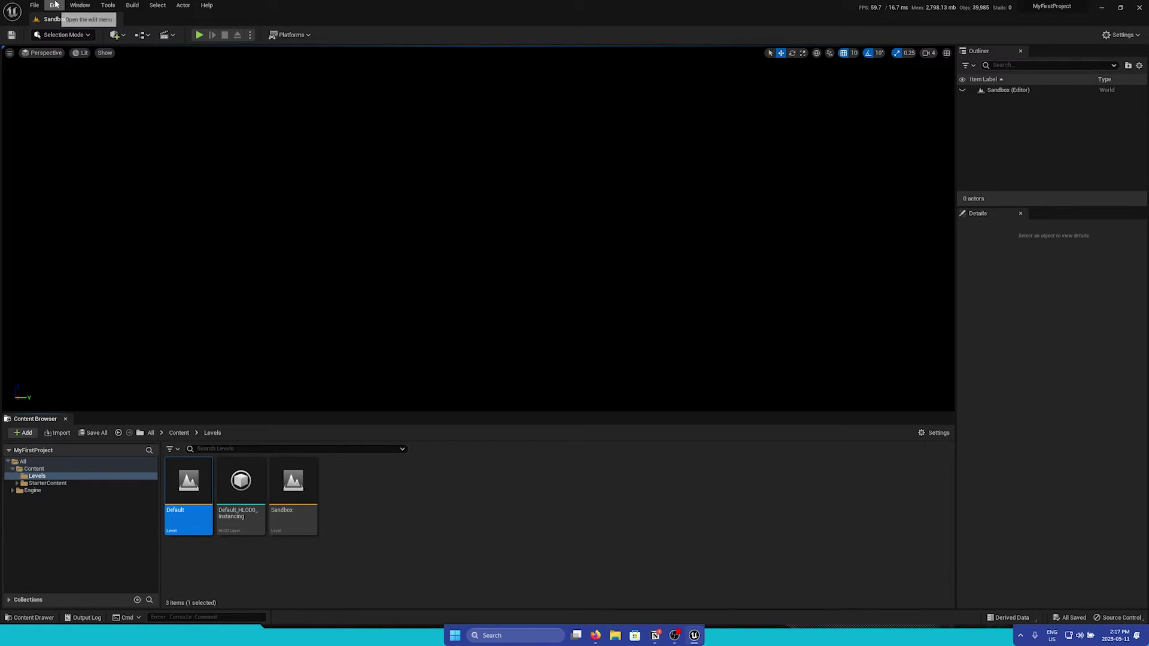
click(55, 5)
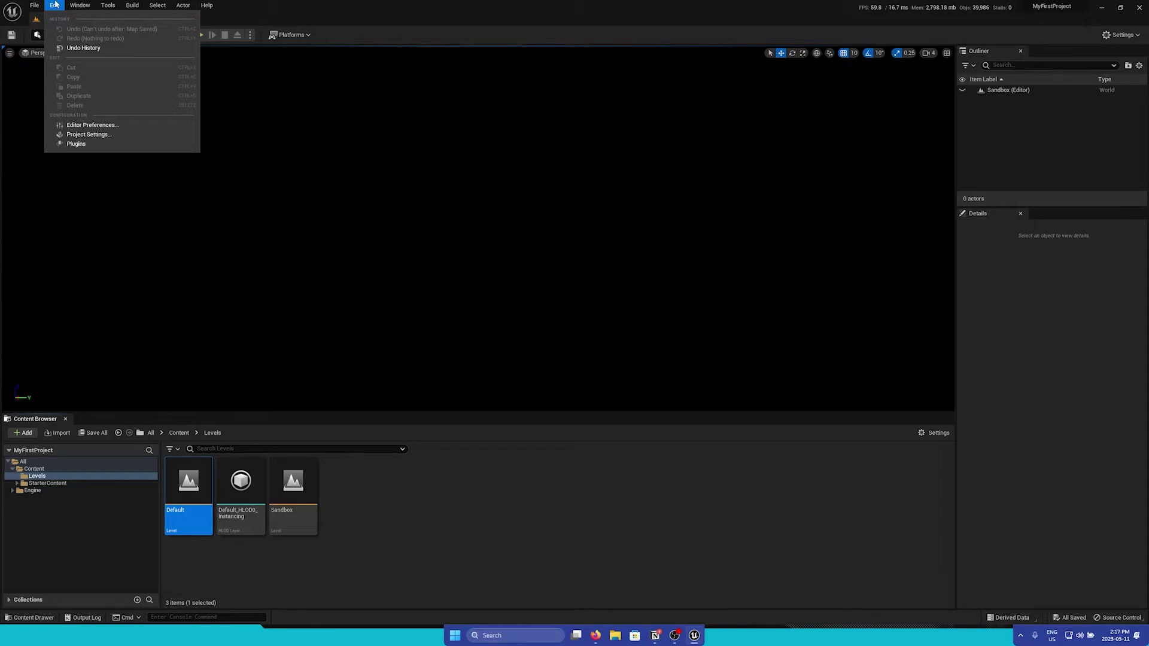
click(114, 128)
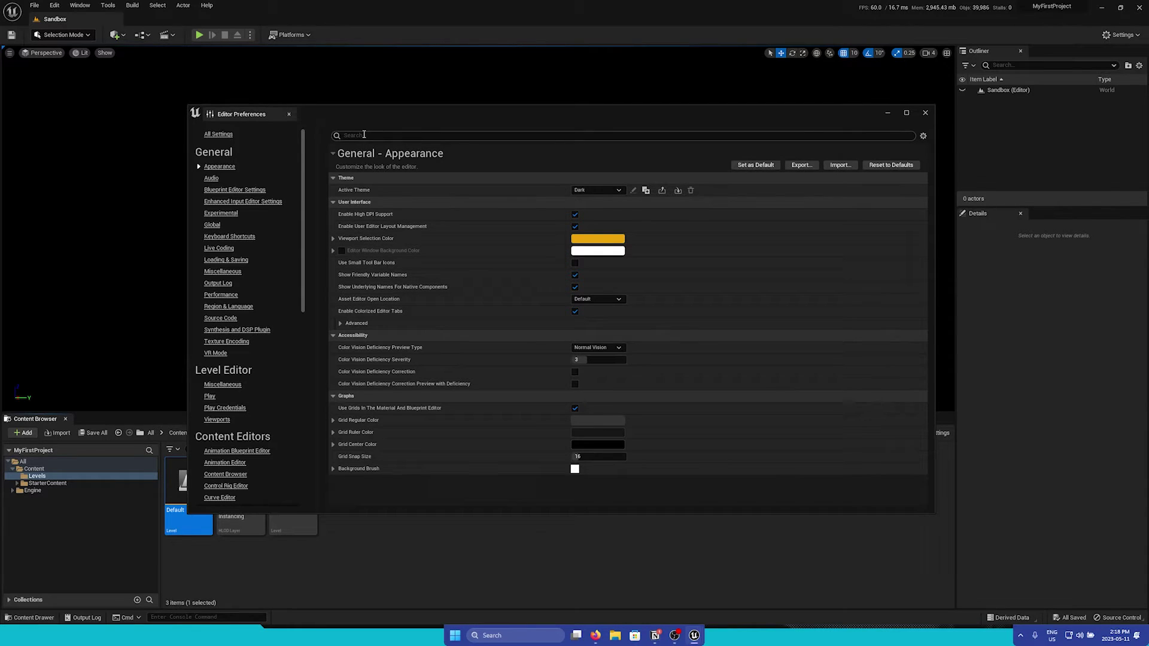
text(use less cpu)
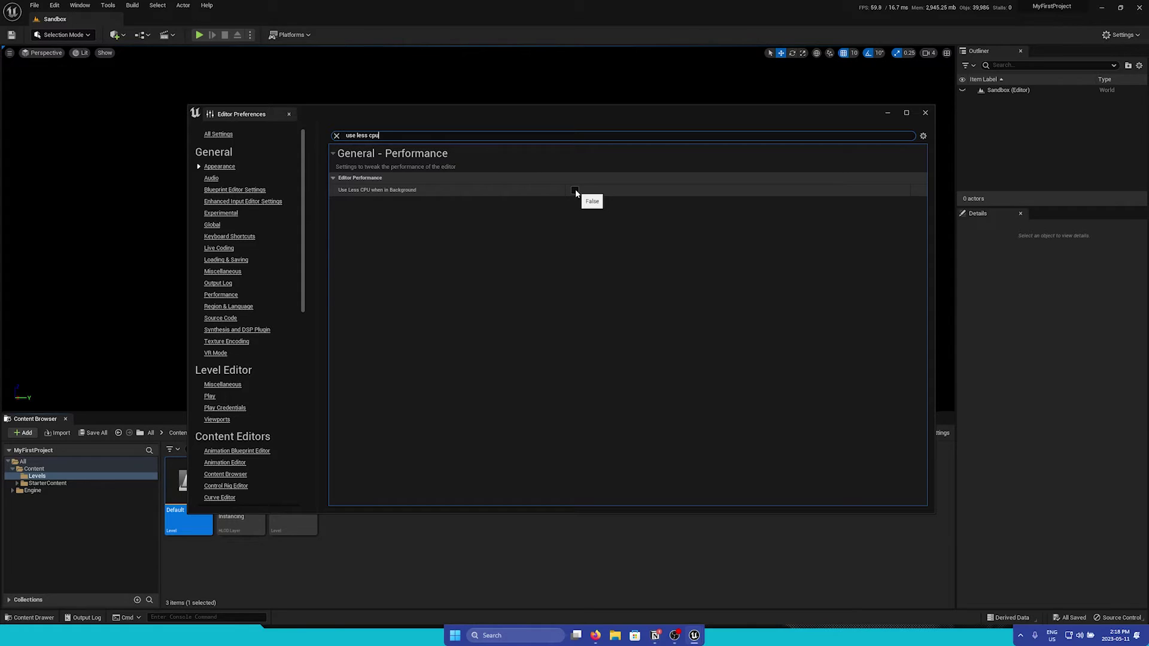
click(925, 112)
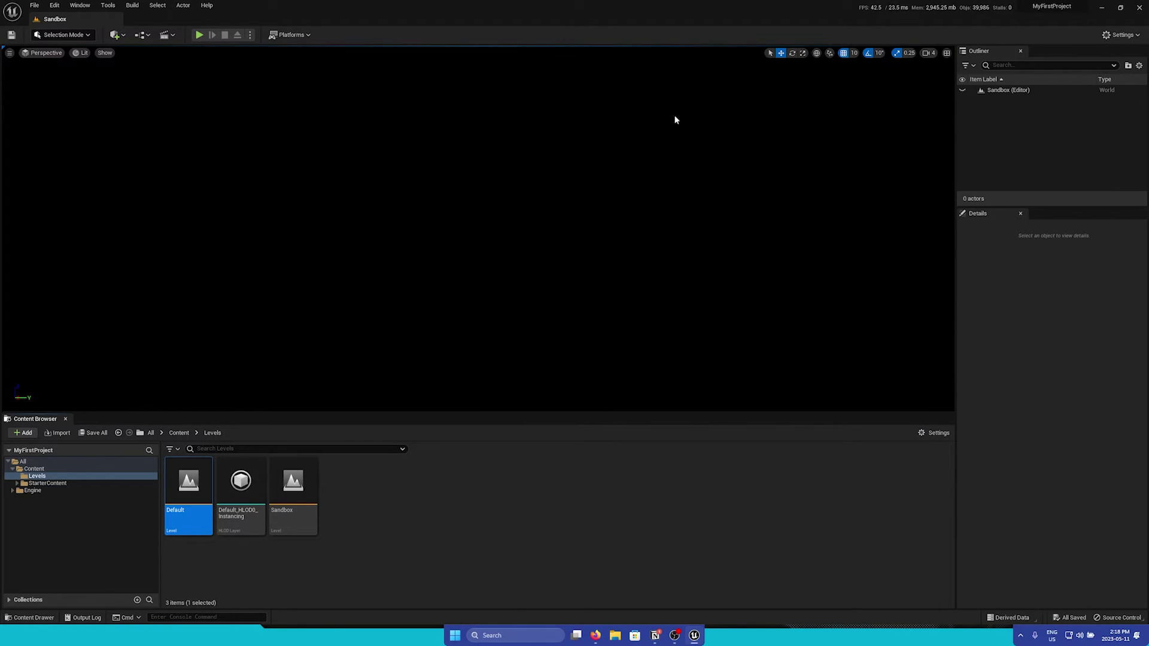
Step: Change the project's default Anti-Aliasing Method from TSR to Temporal Anti-Aliasing (TAA)
click(55, 5)
click(90, 131)
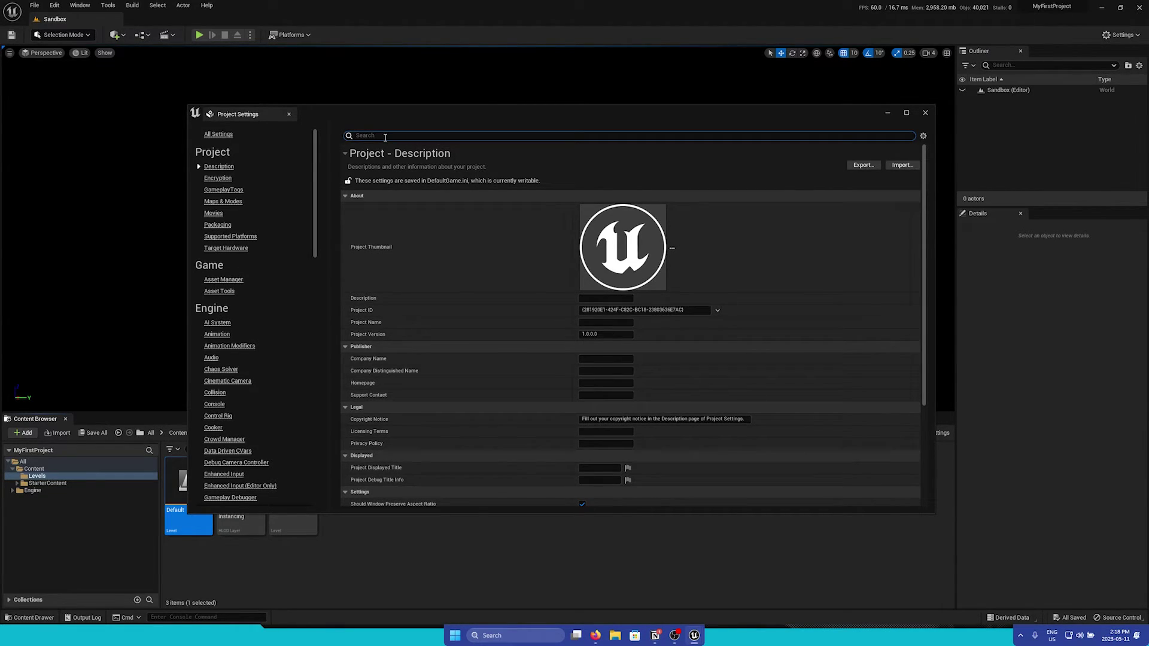
click(385, 137)
text(anti)
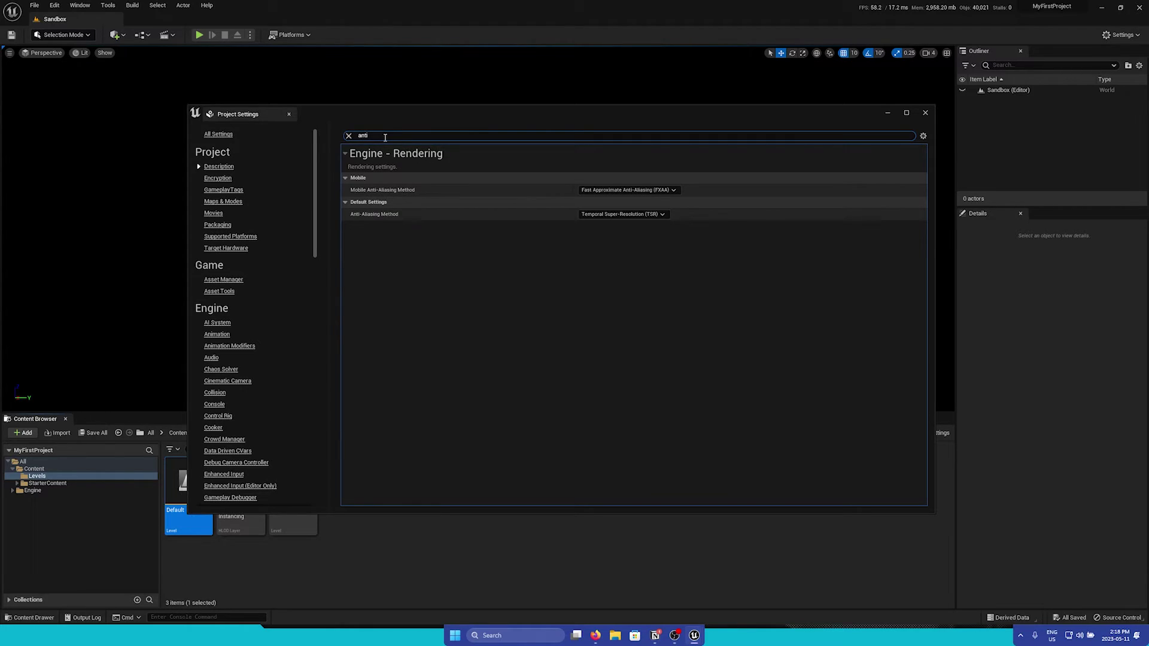
text(-ali)
click(605, 212)
click(654, 239)
Step: Clear the settings search, then in Maps & Modes choose Sandbox for Editor Startup Map and Game Default Map
click(350, 136)
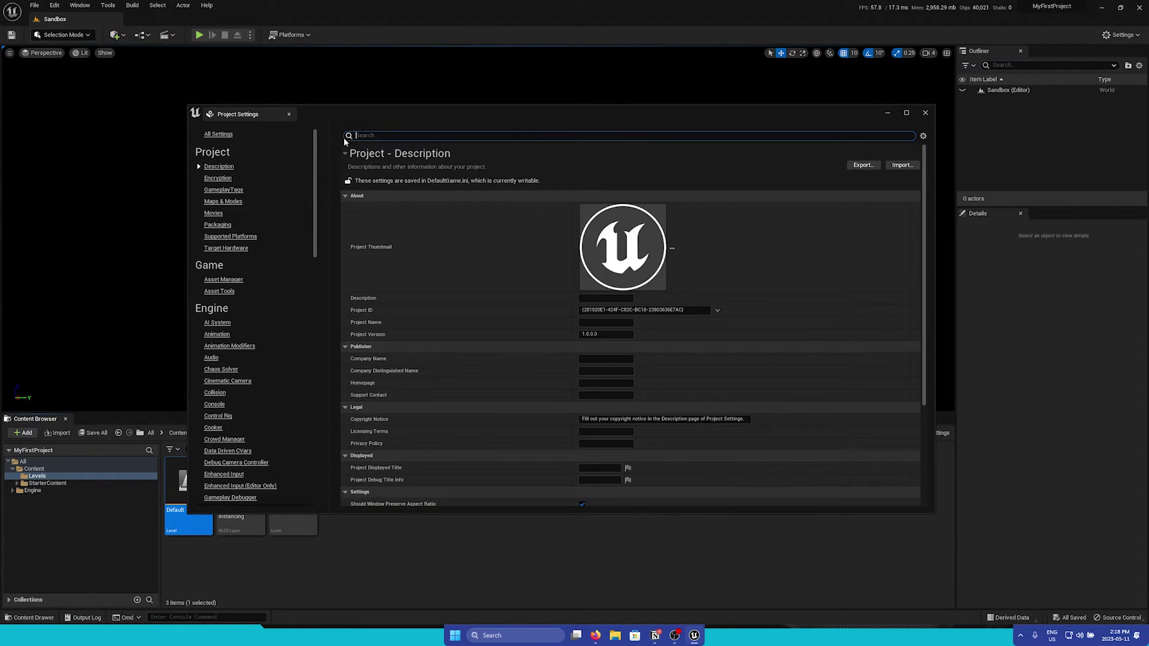
click(225, 202)
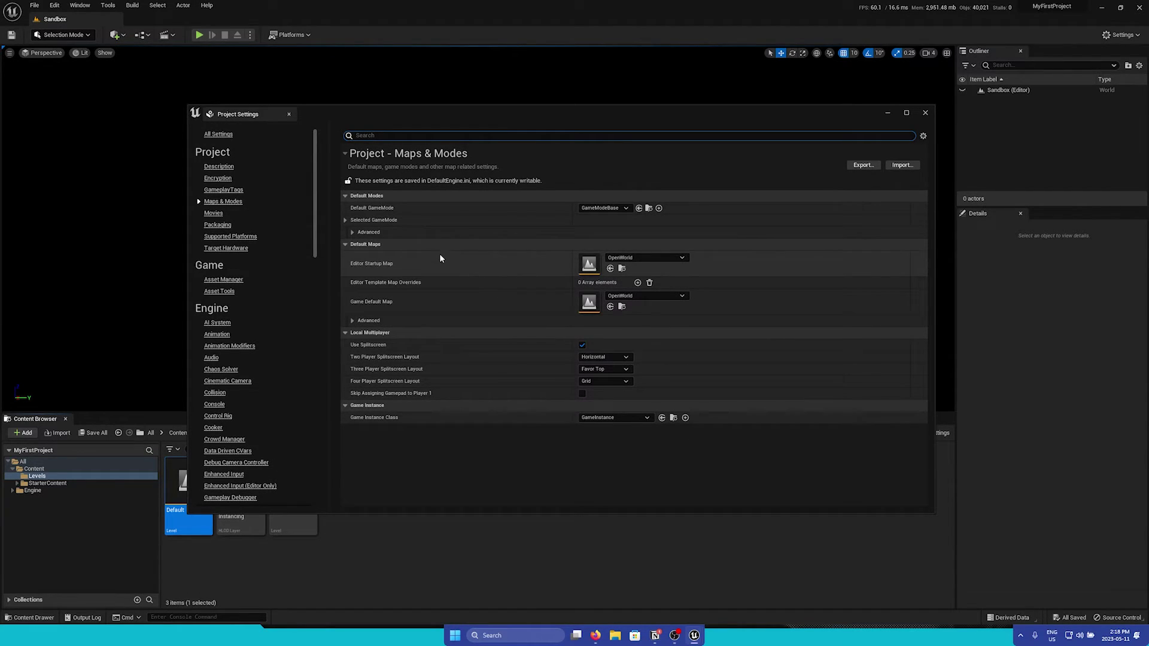
click(644, 258)
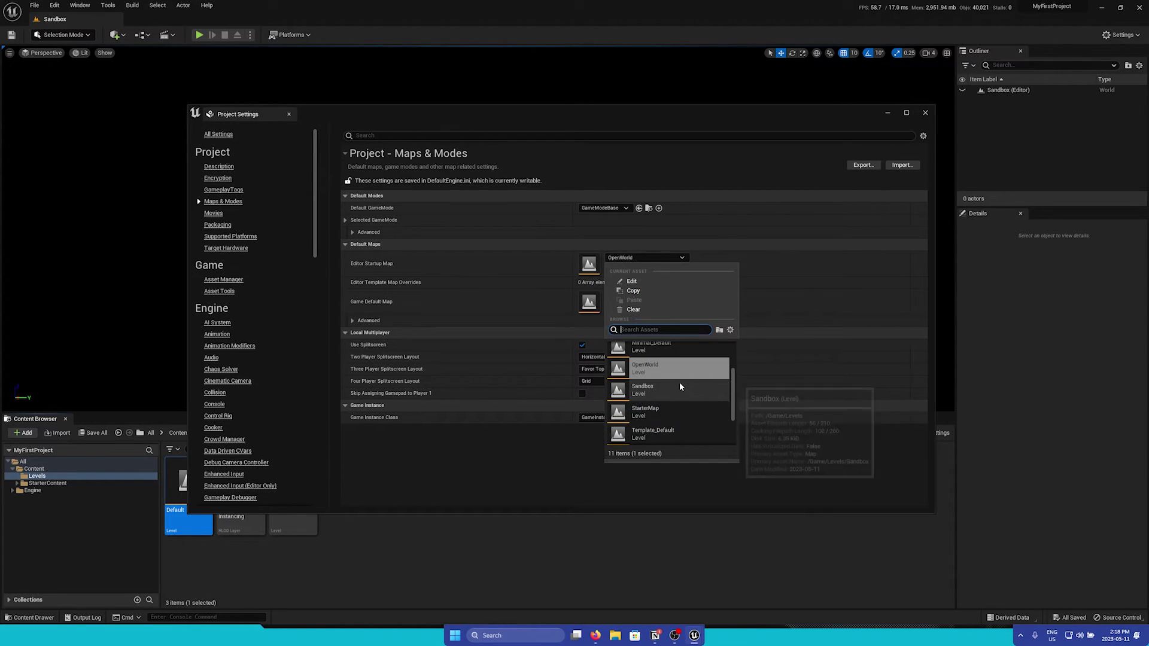
click(680, 387)
click(645, 296)
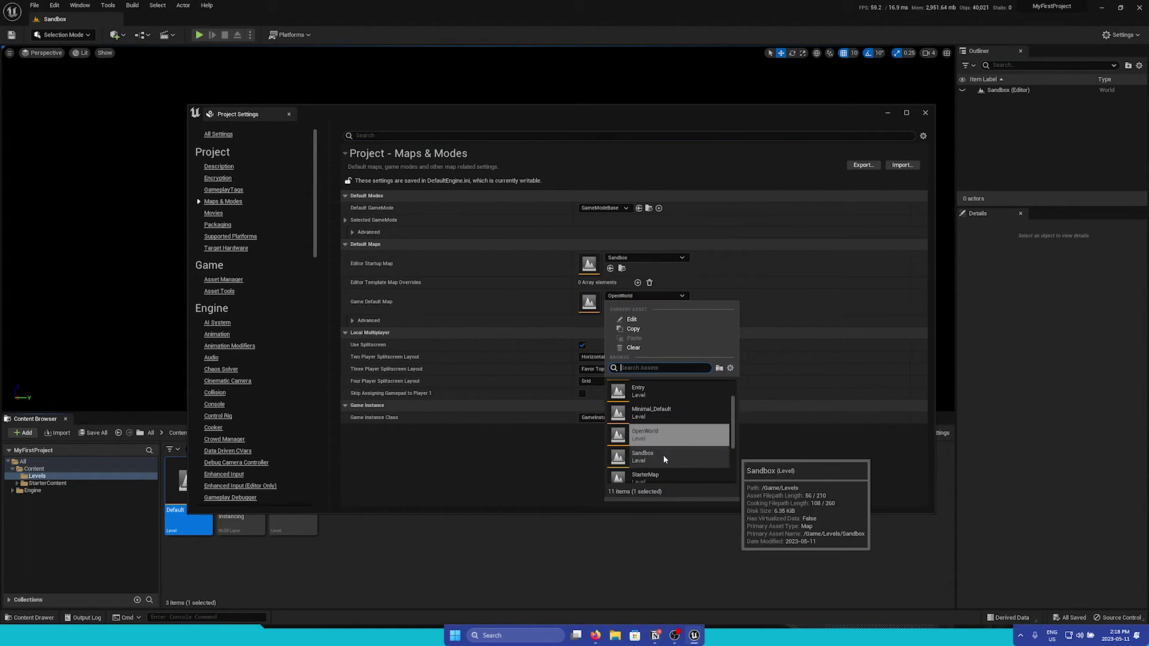
click(664, 459)
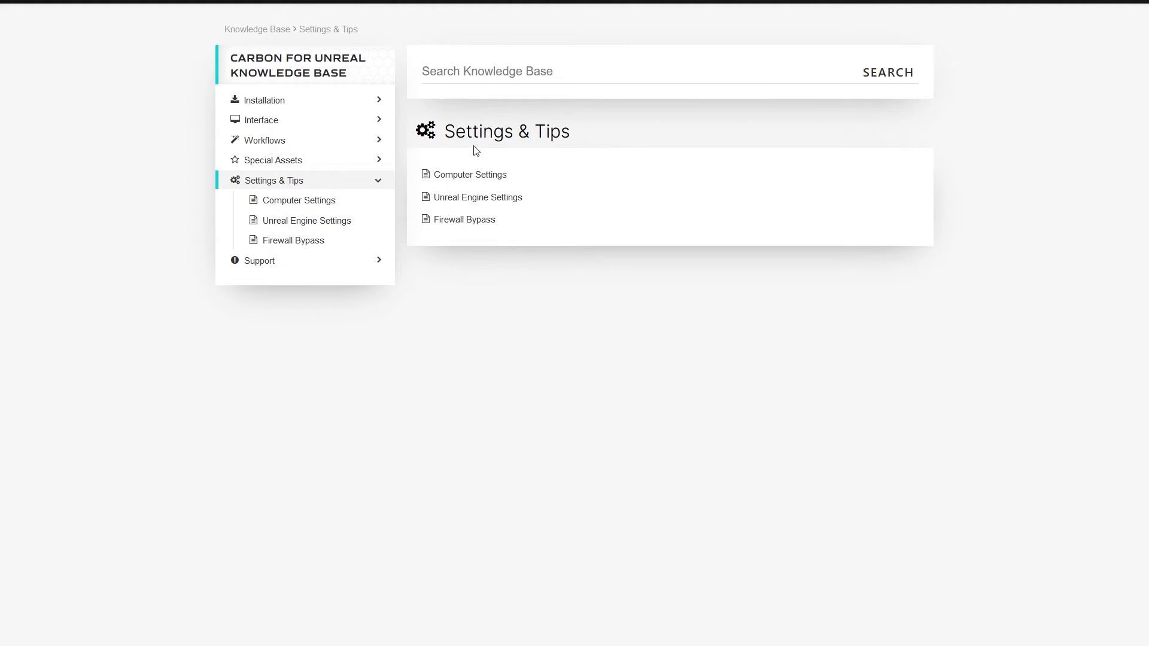
Step: Open the Unreal Engine Settings article and read through its Editor and Project Settings sections
click(462, 200)
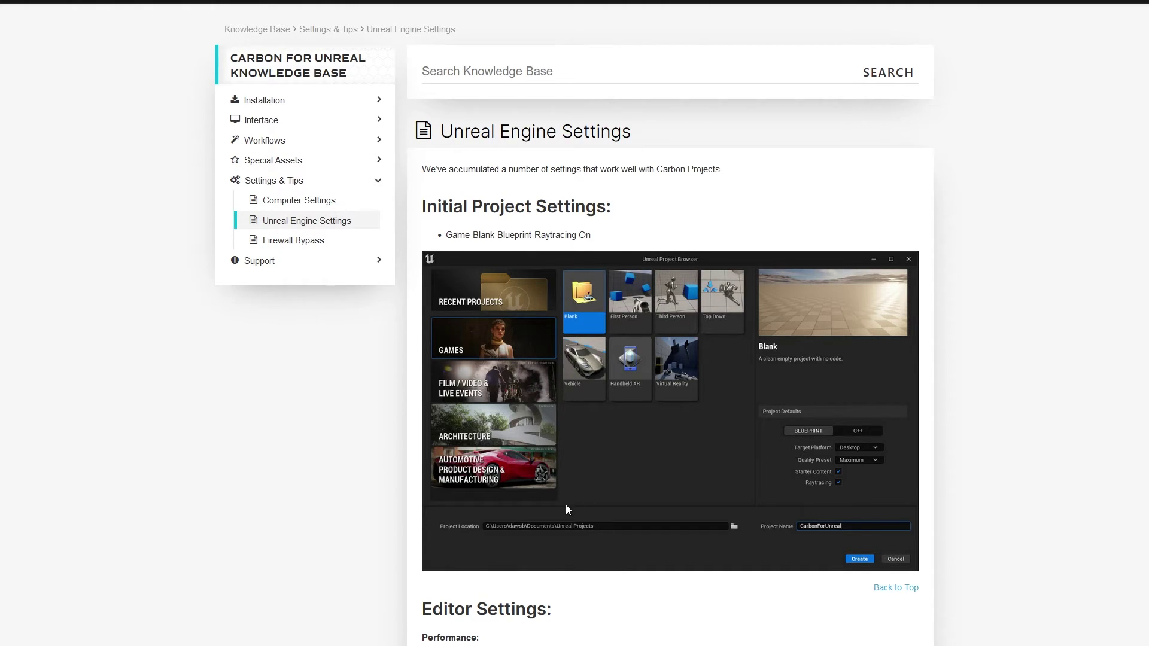
scroll(566, 508, down, 6)
scroll(568, 513, down, 2)
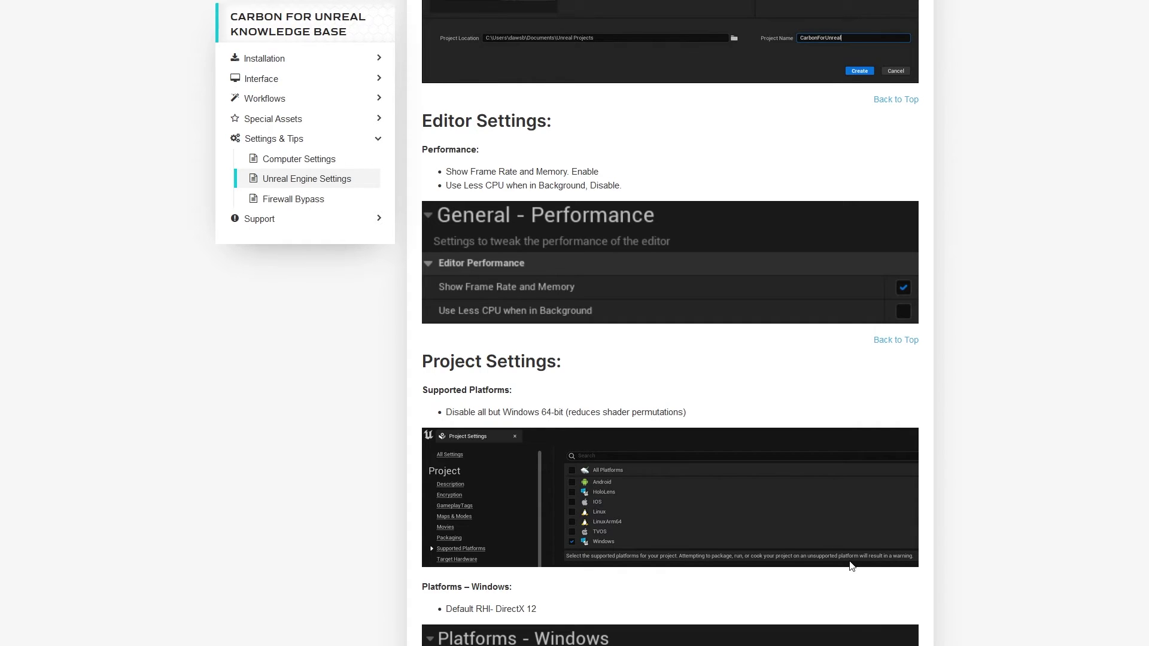
scroll(663, 500, up, 6)
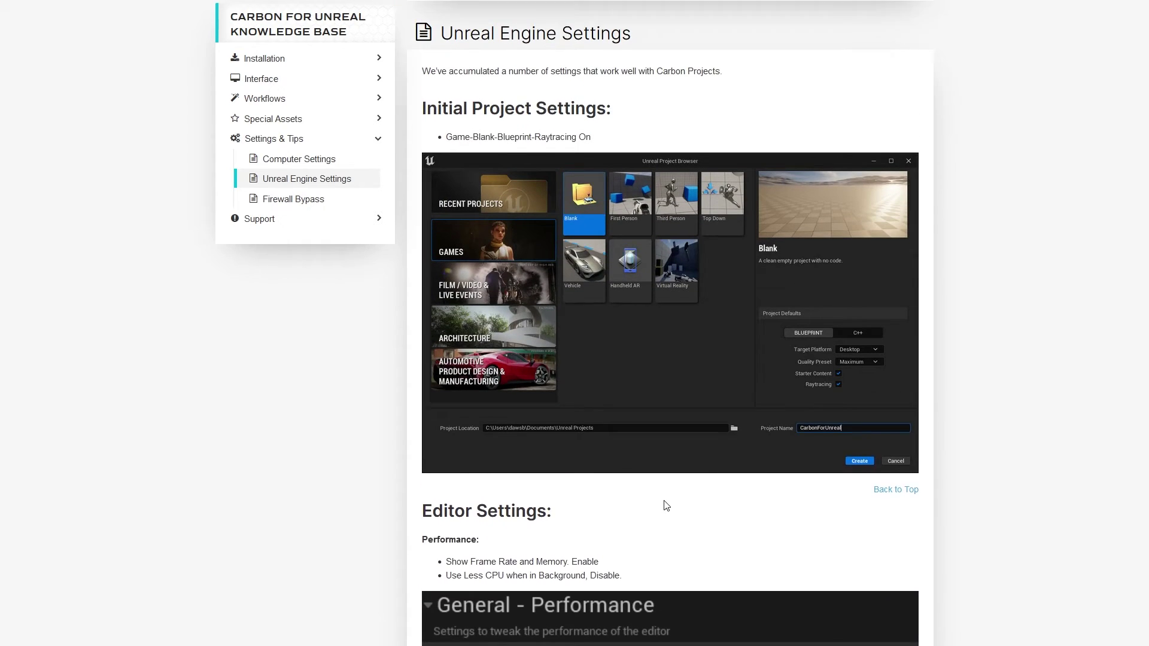
scroll(666, 506, down, 2)
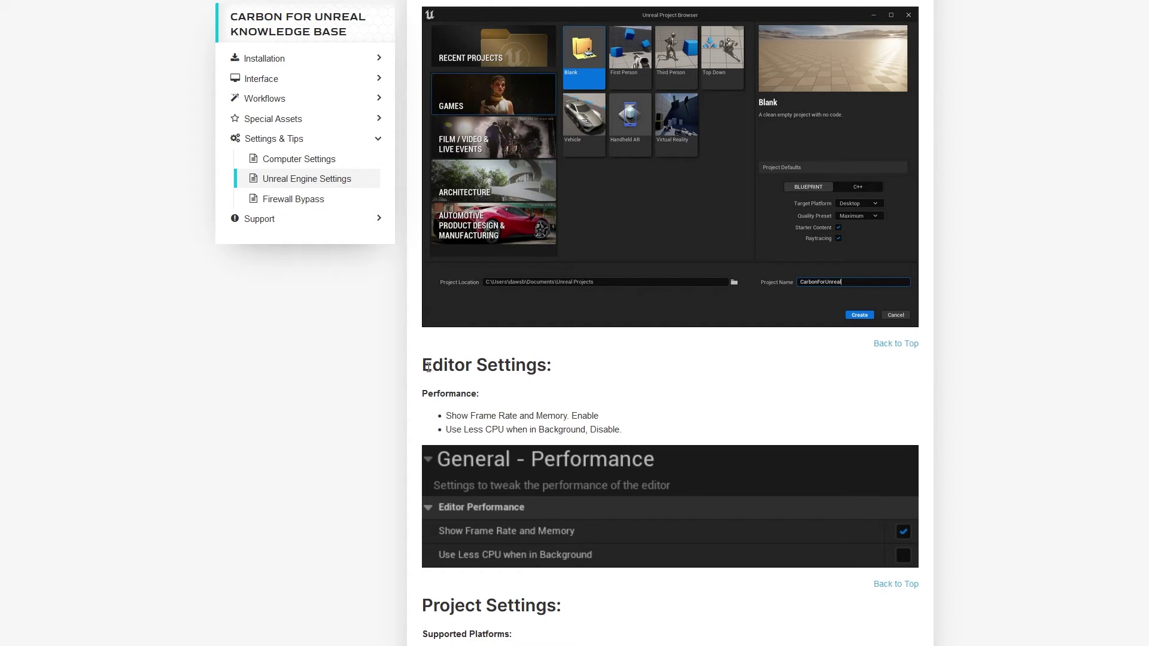
drag(412, 372, 617, 372)
click(617, 372)
scroll(488, 450, down, 4)
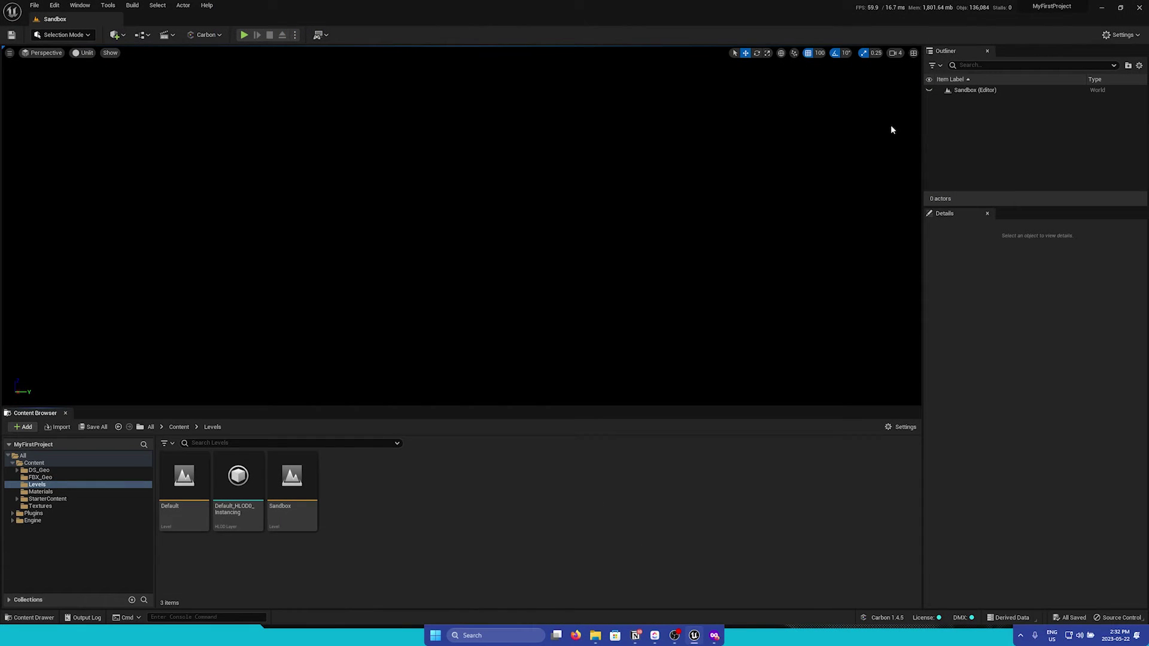
Step: Open the Plugins window from the Edit menu
click(55, 5)
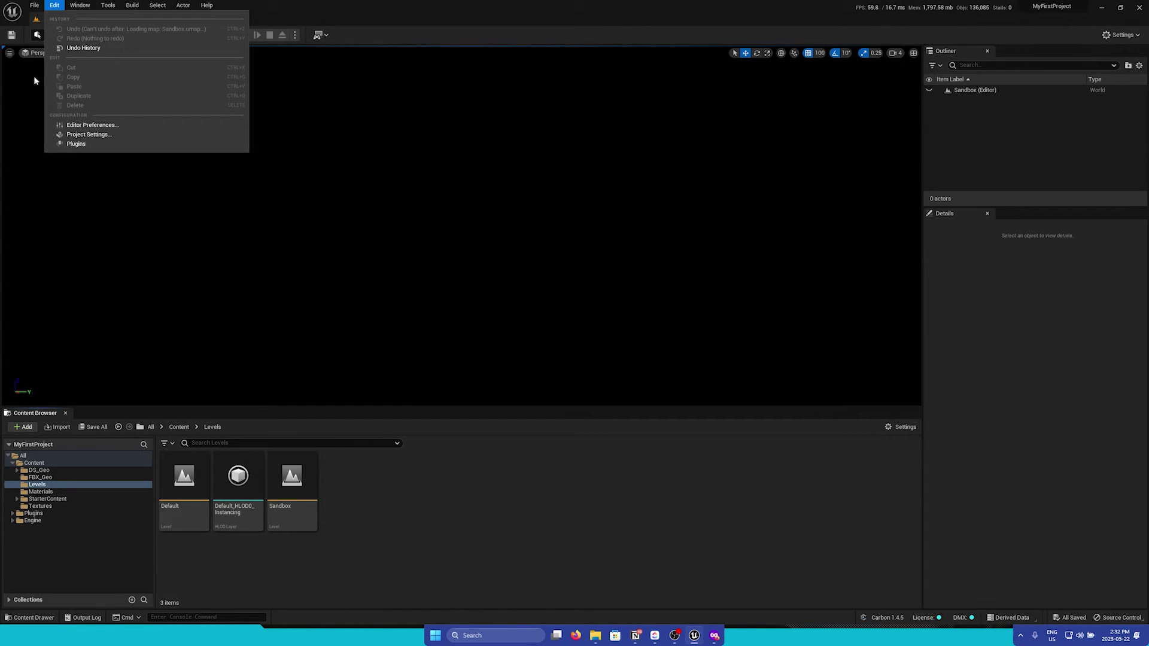
click(98, 144)
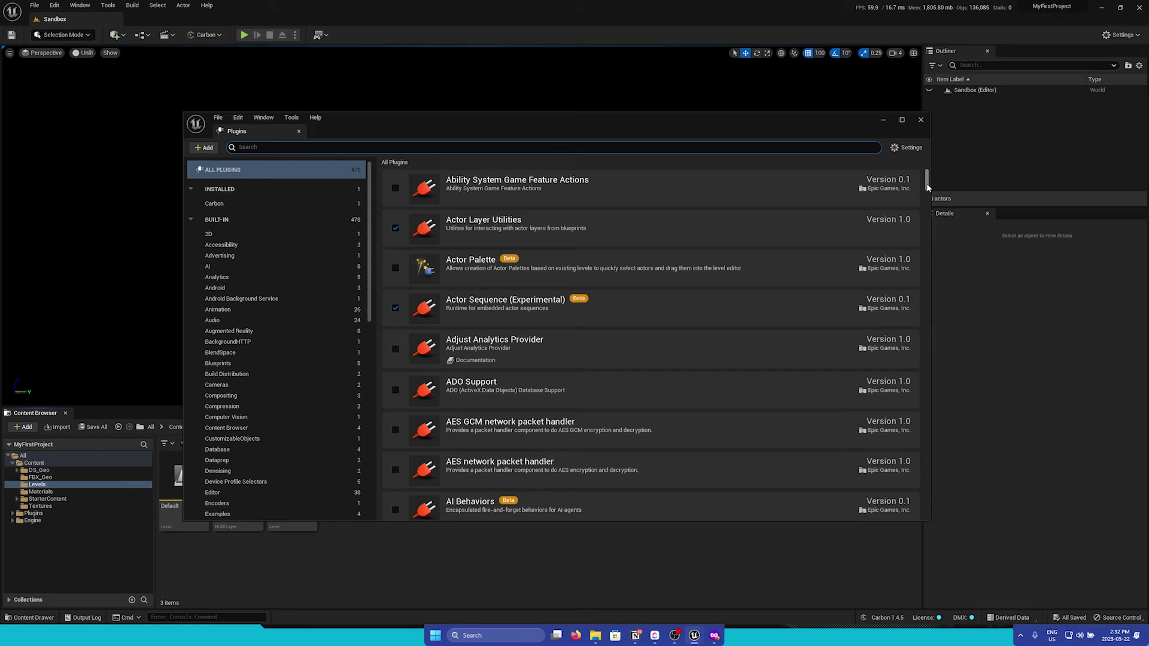
drag(928, 188, 923, 156)
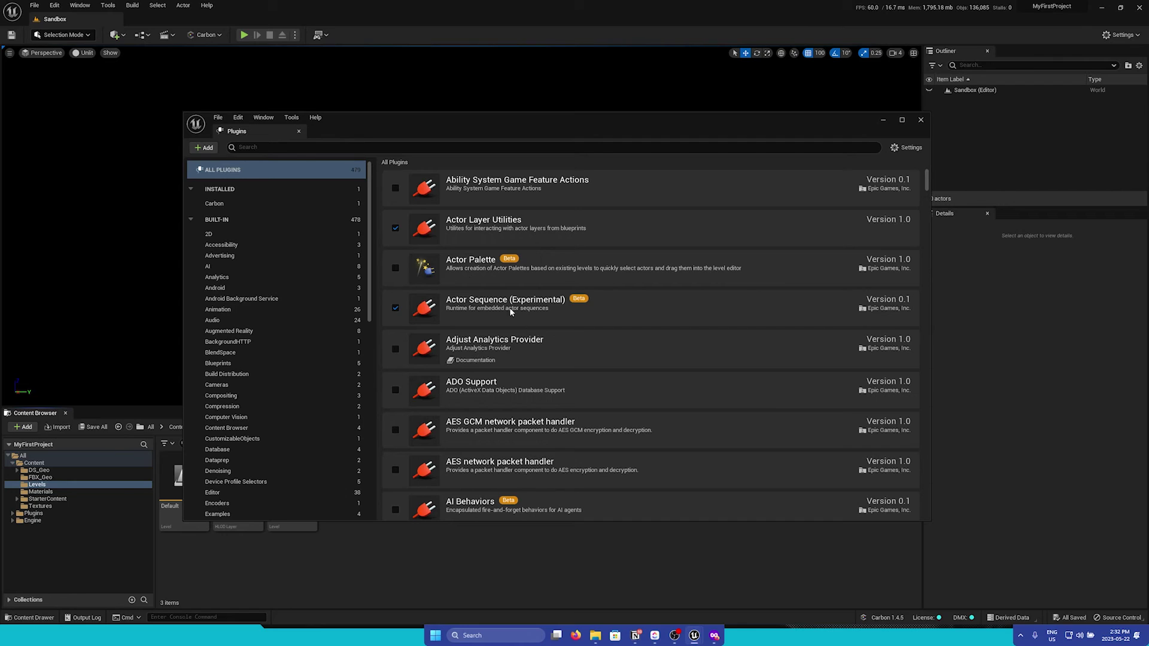
Step: Search the plugins for 'movie rend' and tick Movie Render Queue to enable it
click(299, 149)
text(mov)
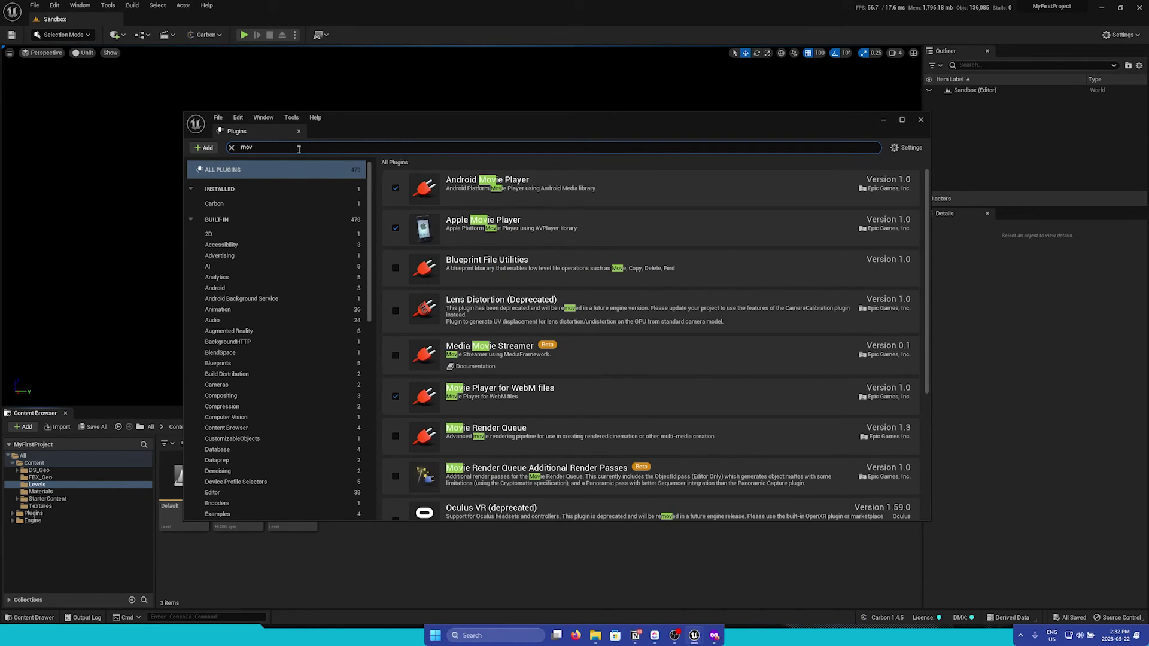
text(ie render)
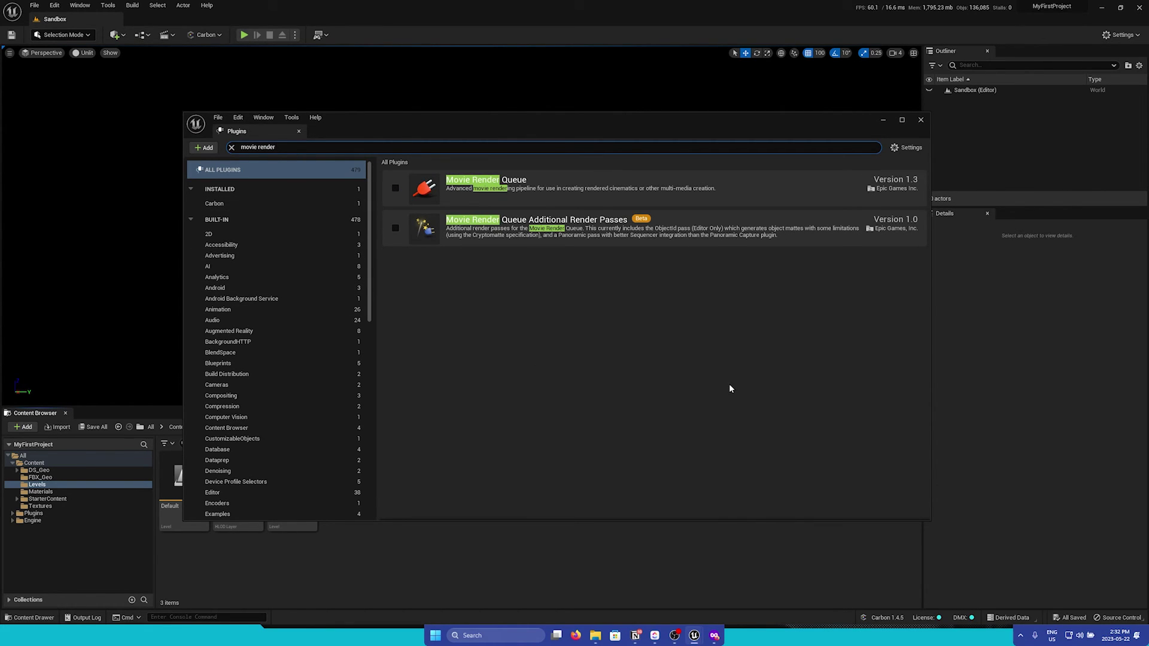
click(397, 186)
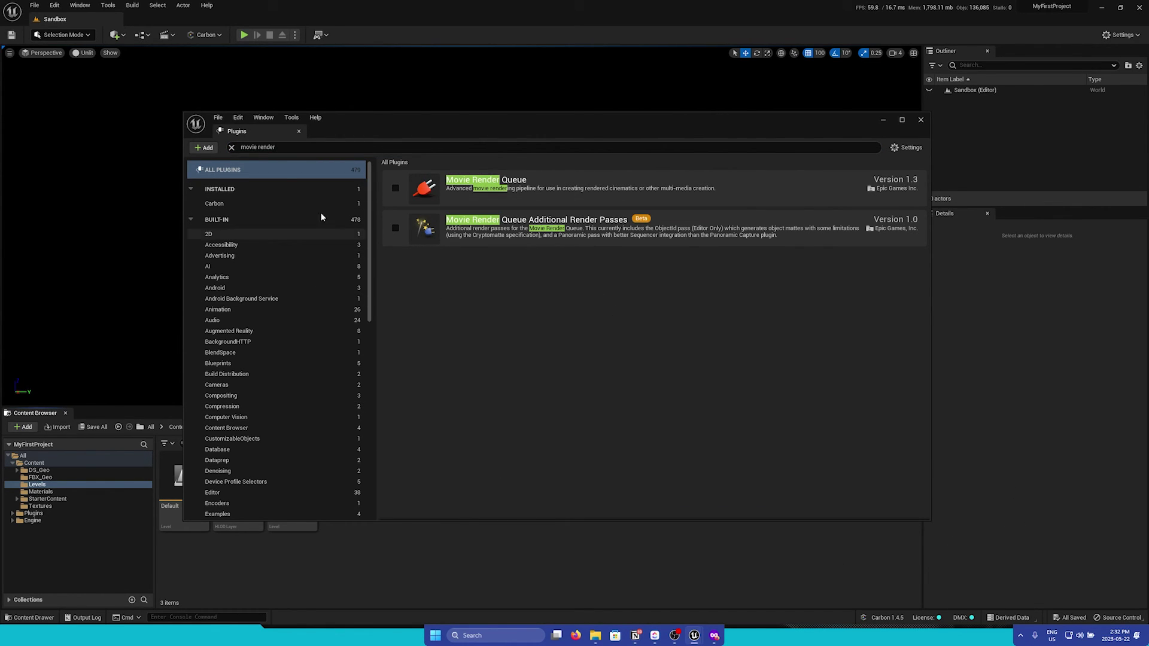
Step: Clear the plugin search and filter the list with Show Only Enabled
click(232, 147)
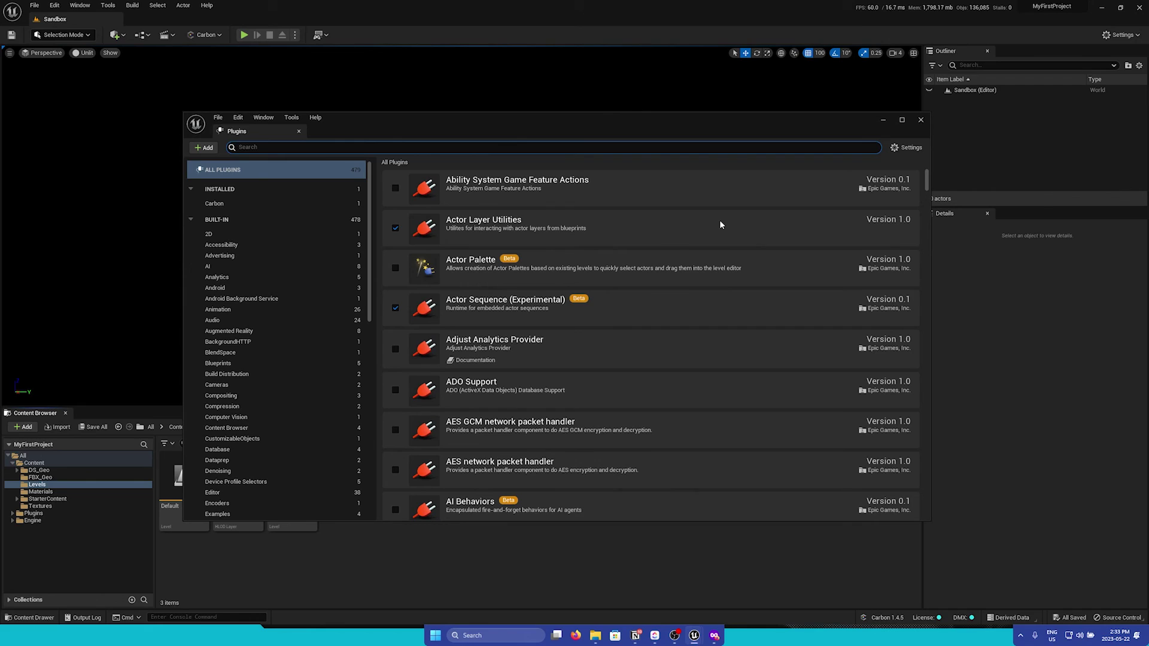
click(910, 148)
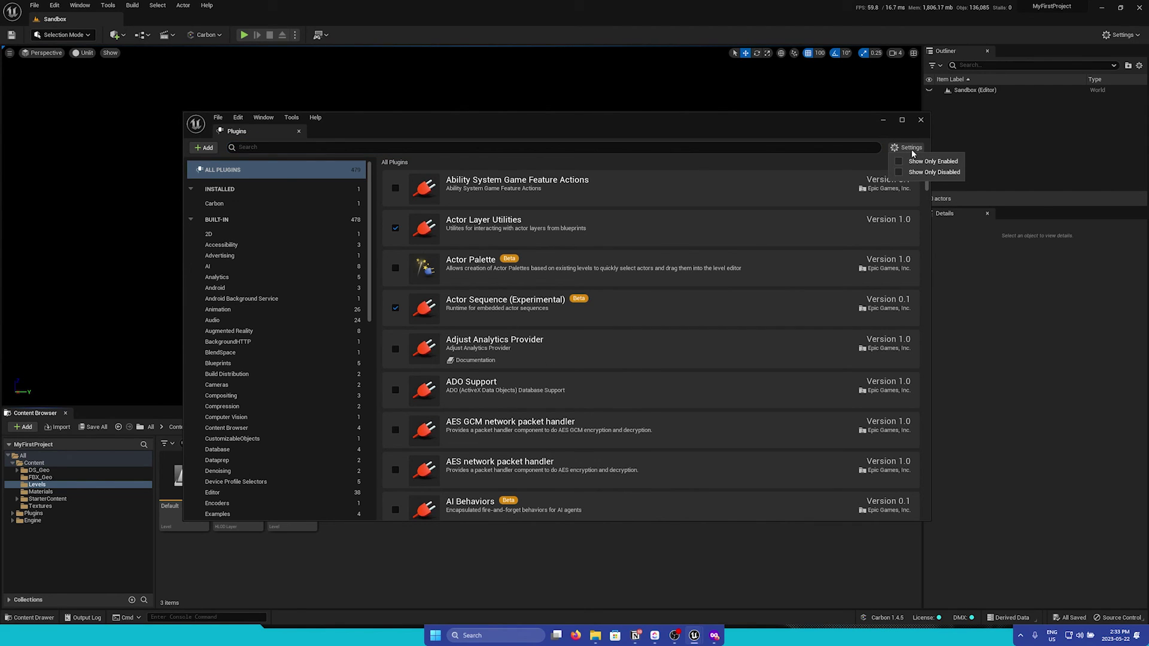
click(920, 161)
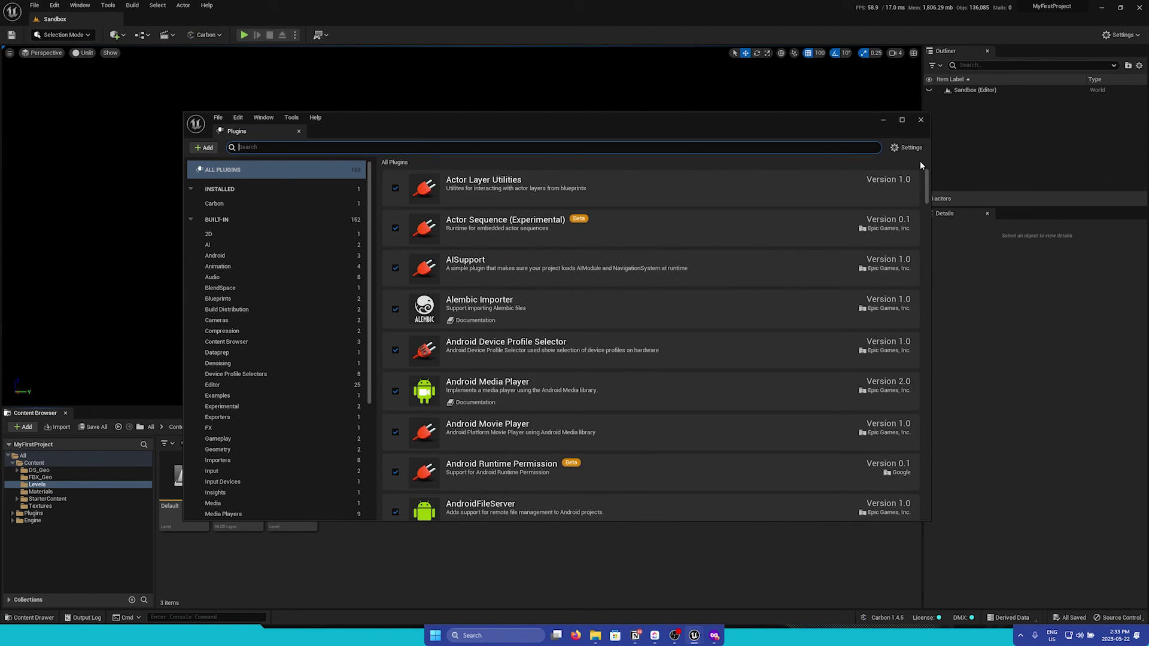